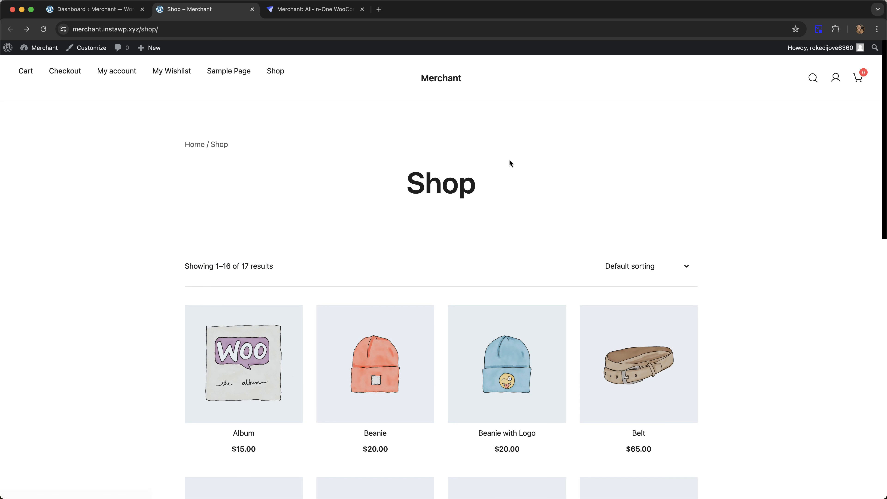
Enable the Storewide Sale module in the Merchant dashboard
left_click(101, 9)
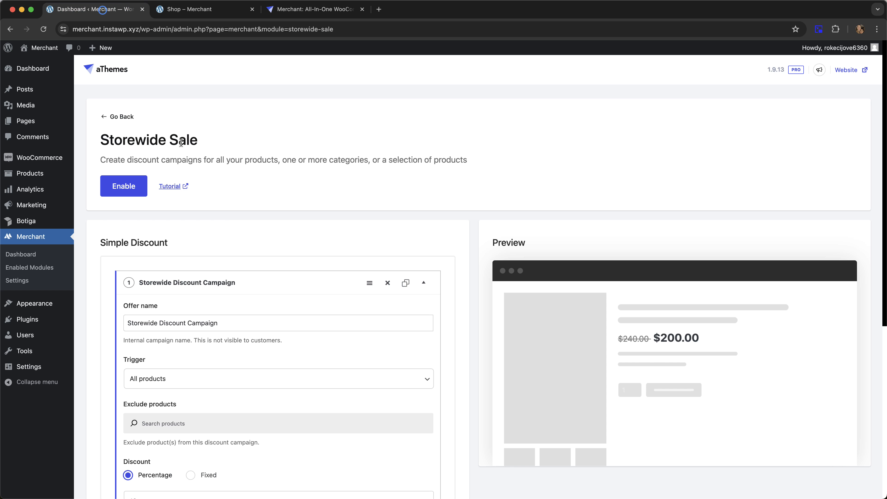
left_click(134, 191)
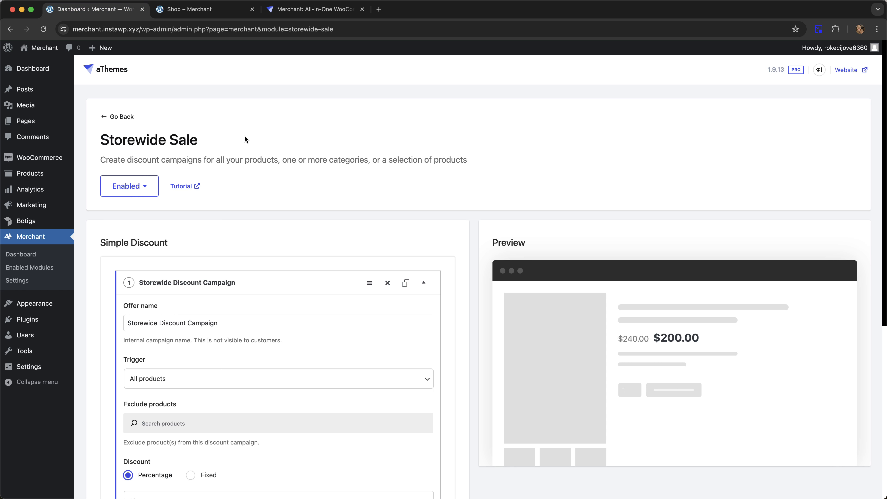
scroll(245, 136, "down", 5)
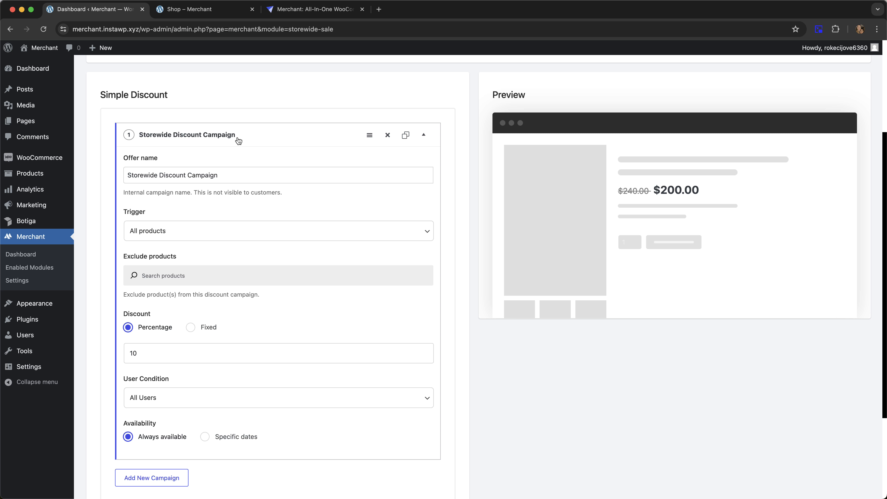
Reload the store's Shop page and examine how the sale is applied to the product badges and prices
left_click(196, 9)
left_click(43, 29)
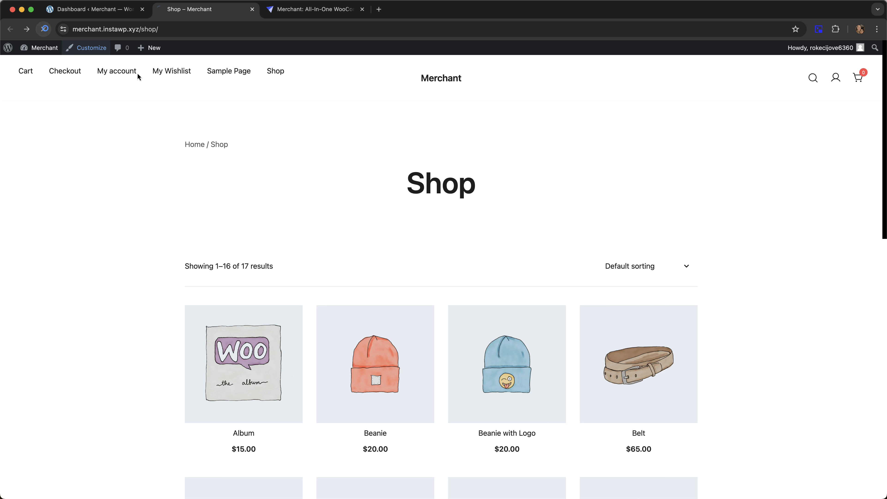
scroll(492, 146, "down", 1)
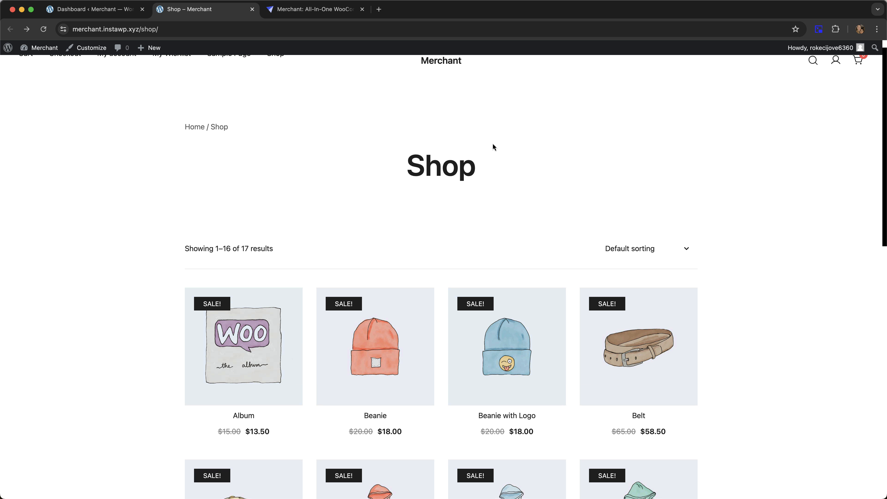
scroll(492, 145, "down", 5)
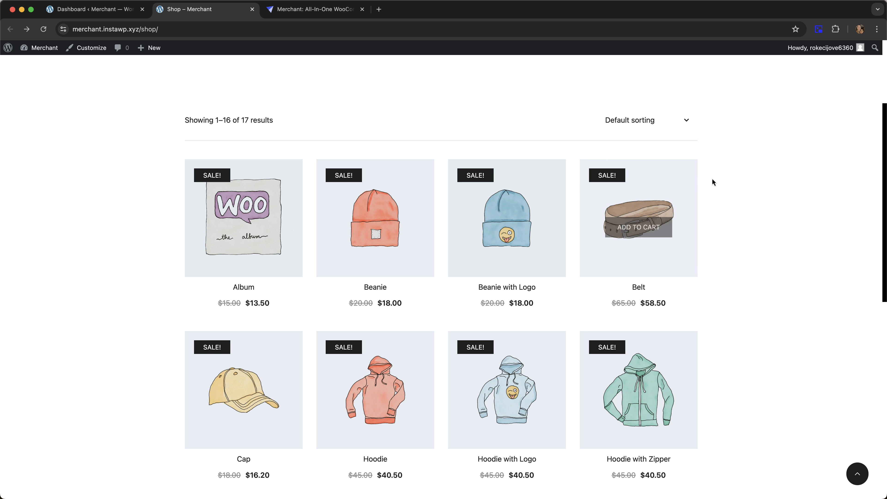
scroll(713, 181, "down", 5)
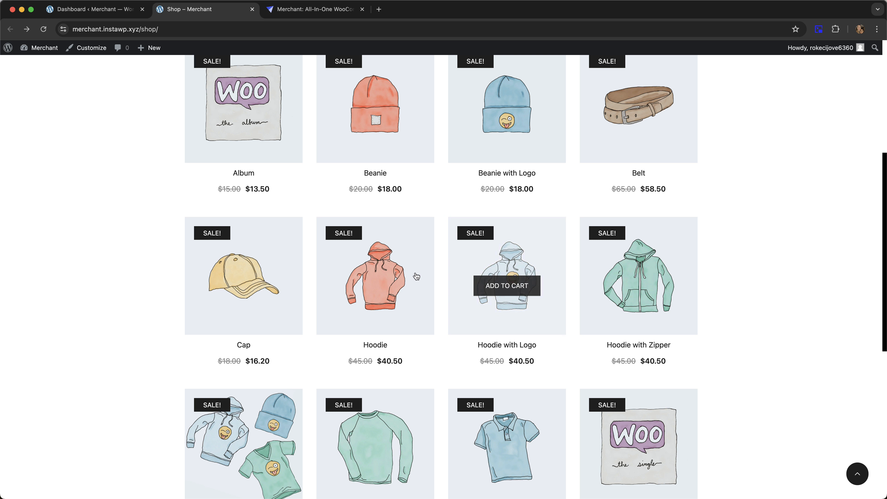
scroll(470, 208, "up", 4)
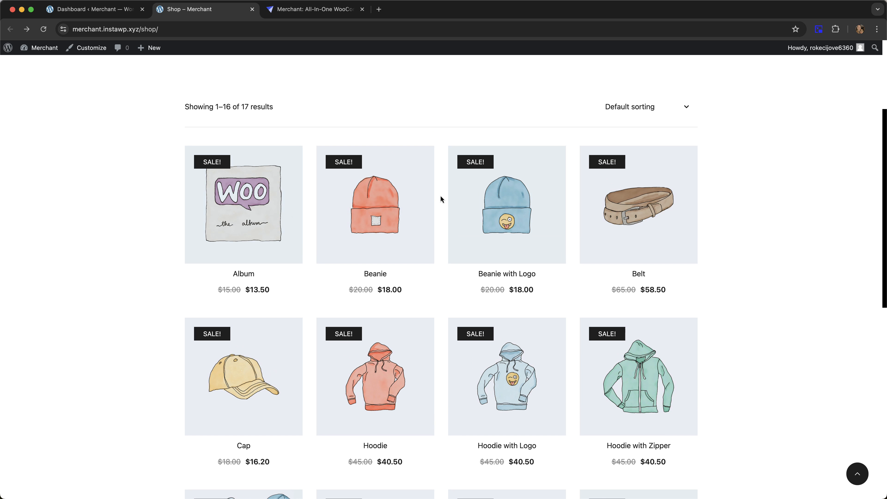
Return to the Storewide Sale settings and set the discount campaign's trigger to Specific products
left_click(86, 10)
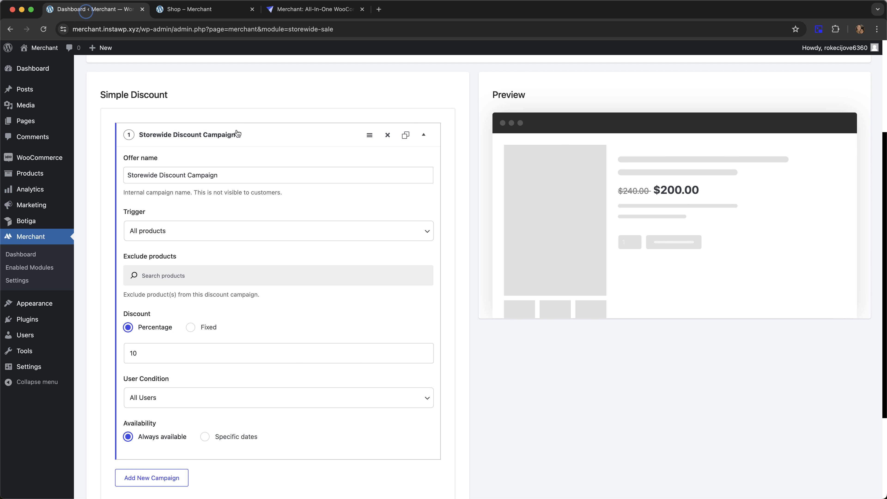
scroll(234, 144, "down", 1)
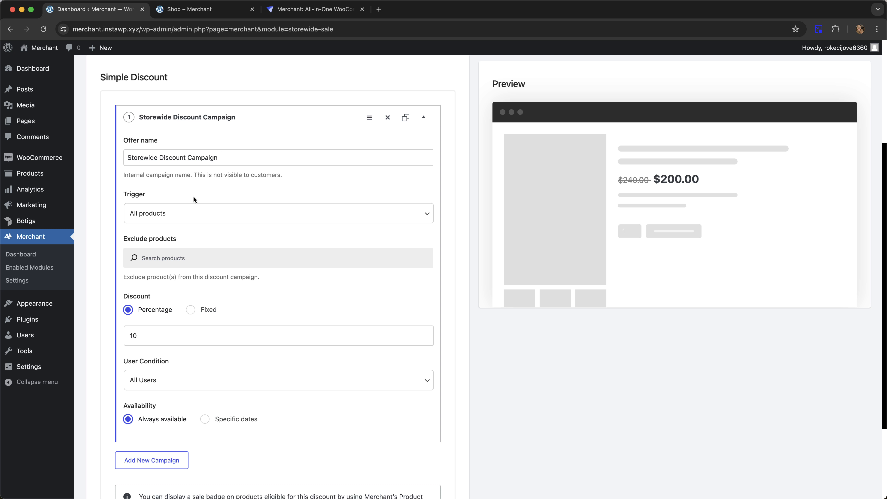
left_click(189, 255)
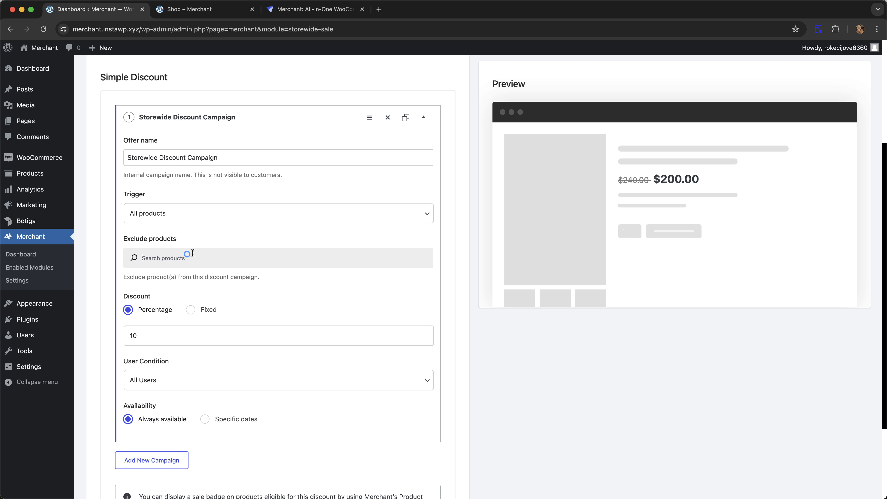
left_click(236, 236)
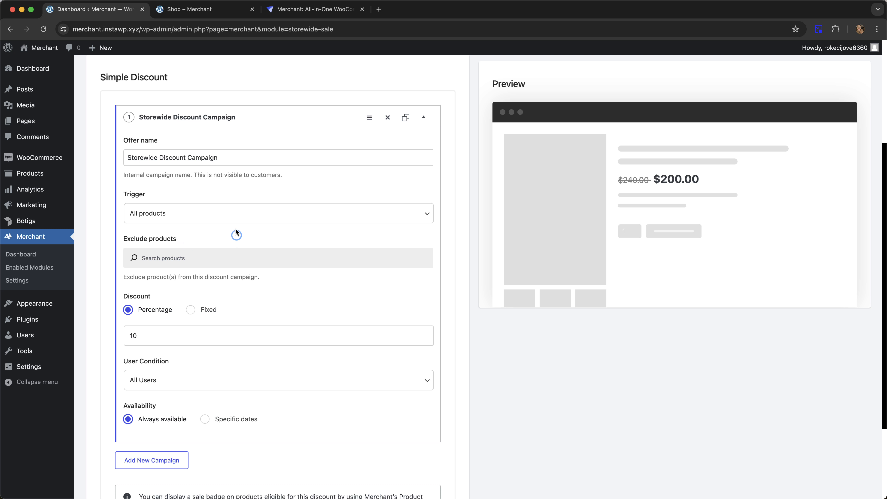
left_click(208, 219)
left_click(209, 224)
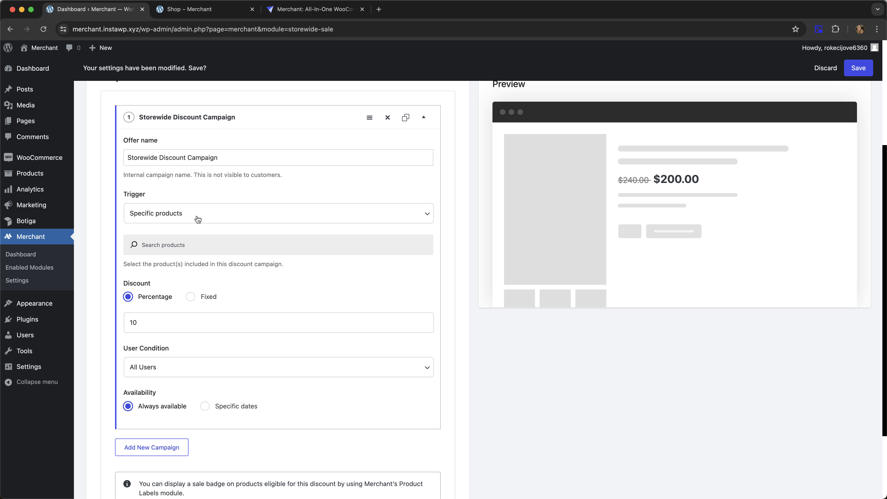
Set the campaign's trigger to Specific categories and choose the Accessories category
left_click(216, 218)
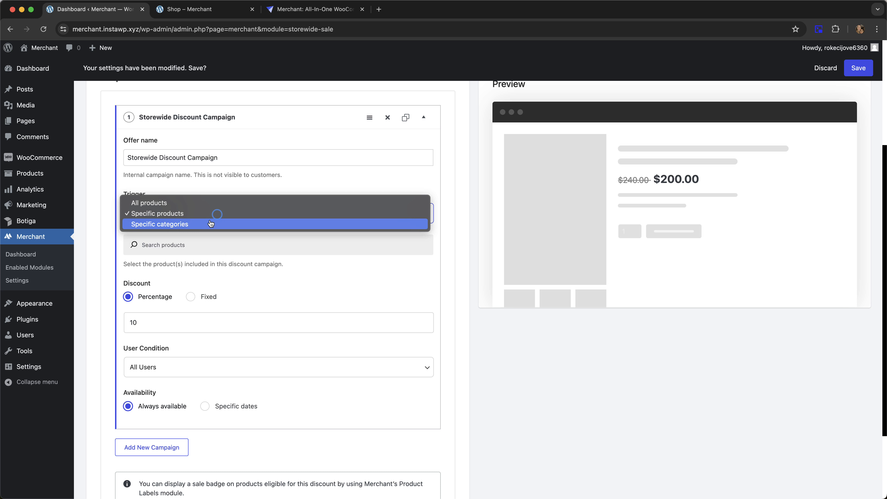
left_click(214, 222)
left_click(184, 253)
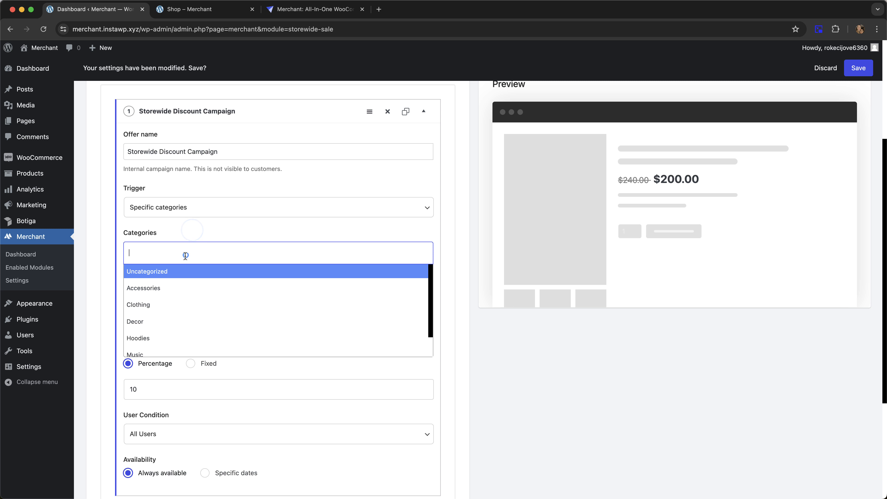
left_click(170, 286)
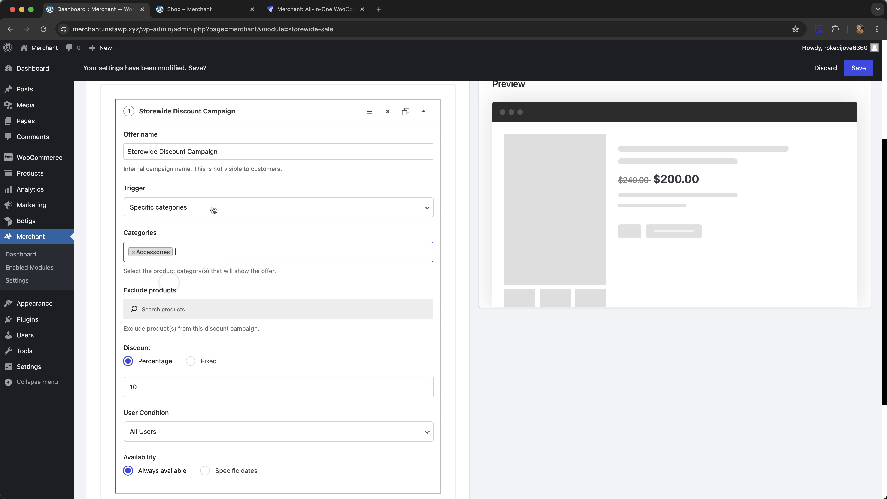
left_click(215, 189)
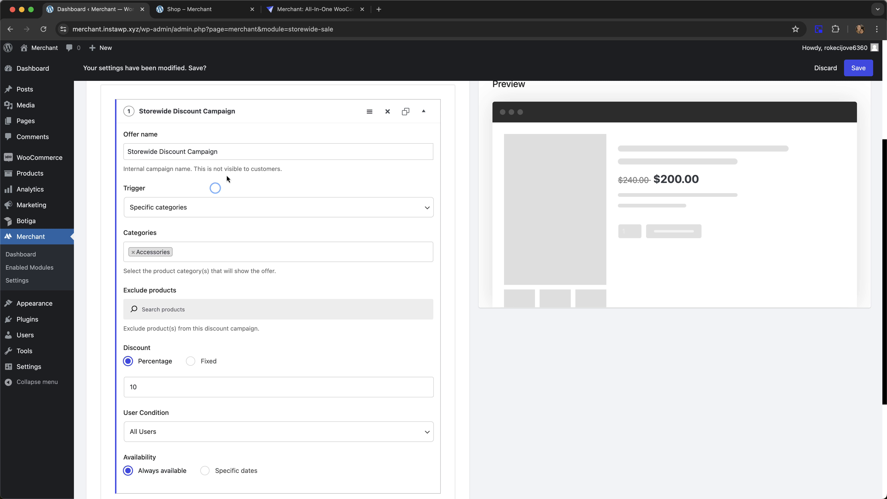
Set the campaign's user condition to Selected Users
scroll(227, 175, "down", 1)
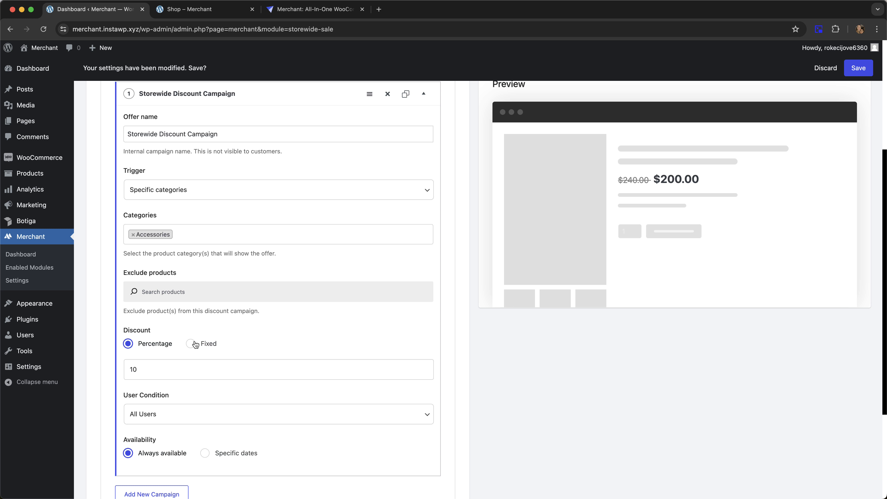
scroll(255, 206, "down", 3)
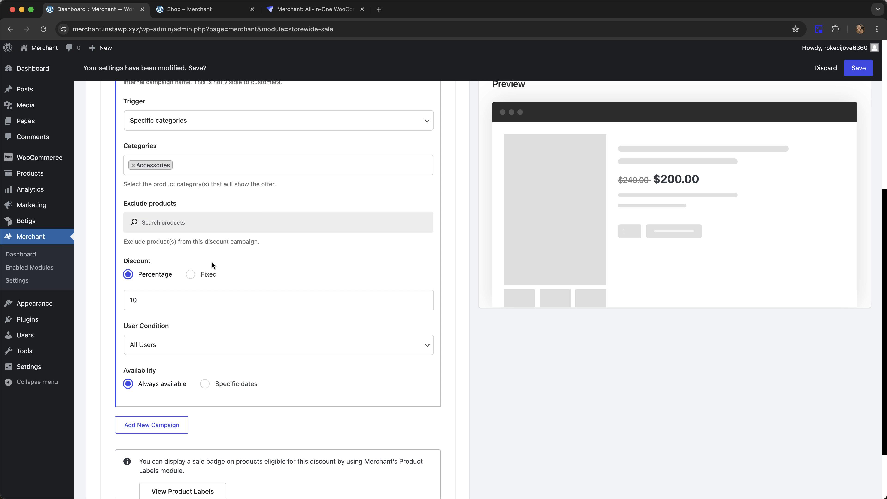
left_click(212, 343)
left_click(211, 356)
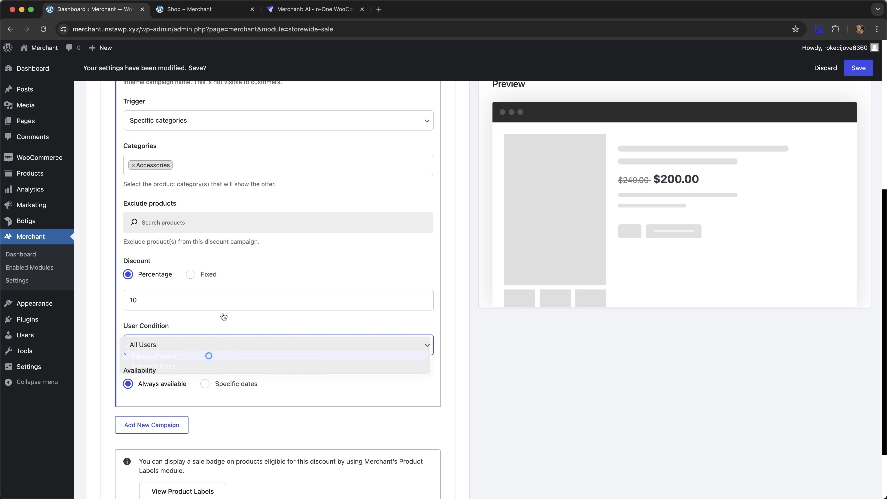
scroll(206, 348, "down", 1)
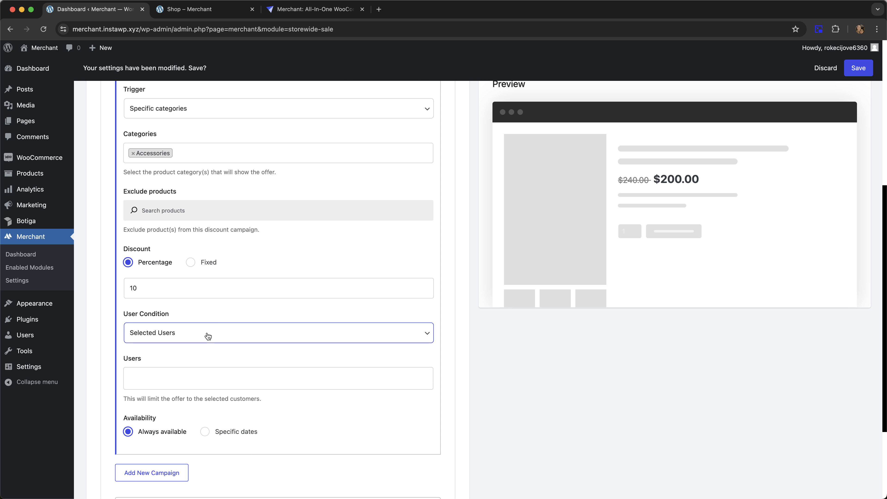
Try Selected Roles as the user condition, check the User Roles field, and restore the condition to All Users
left_click(204, 344)
left_click(201, 343)
scroll(212, 314, "down", 1)
left_click(196, 373)
left_click(207, 350)
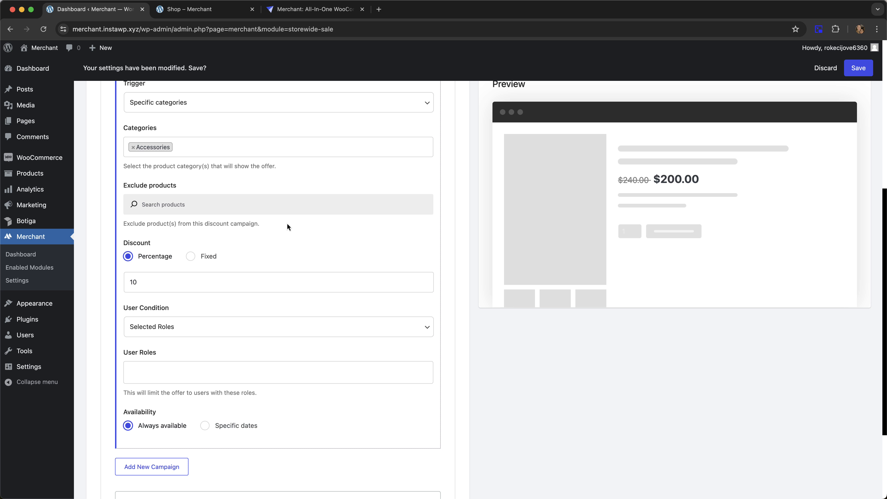
left_click(217, 332)
left_click(207, 303)
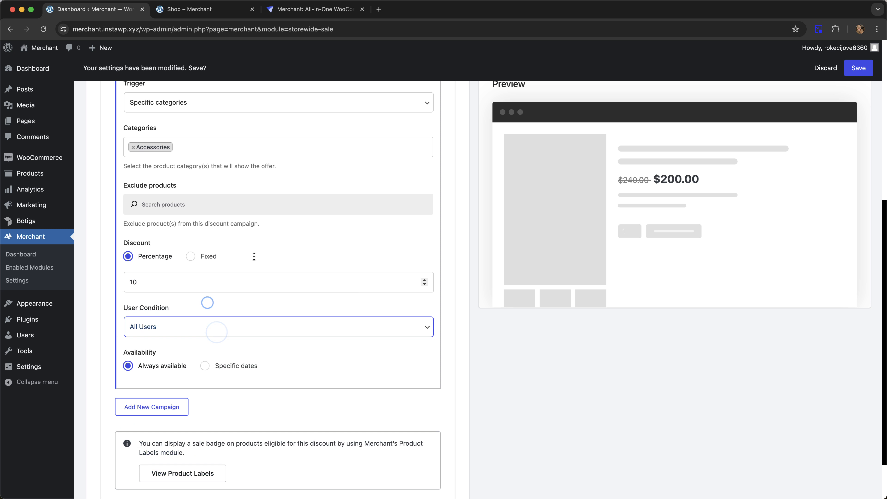
Set the campaign's availability to specific dates, starting on July 18, 2024 at 09:12 PM
left_click(205, 366)
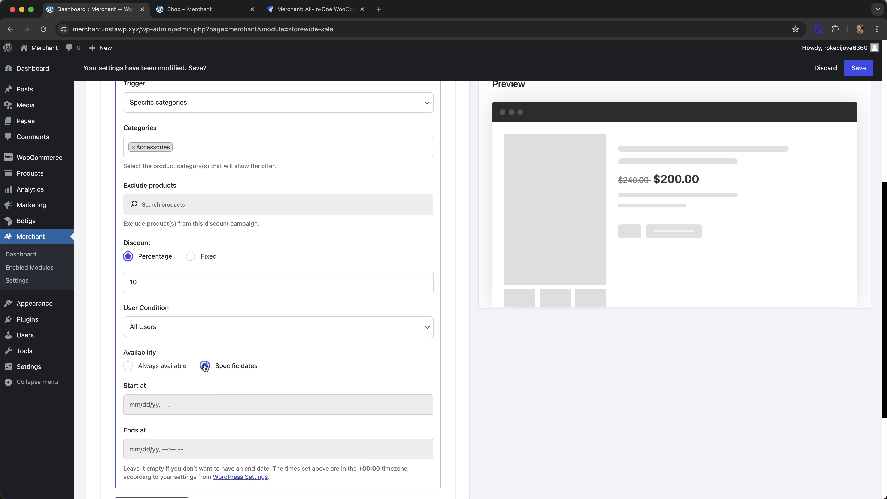
scroll(277, 238, "down", 2)
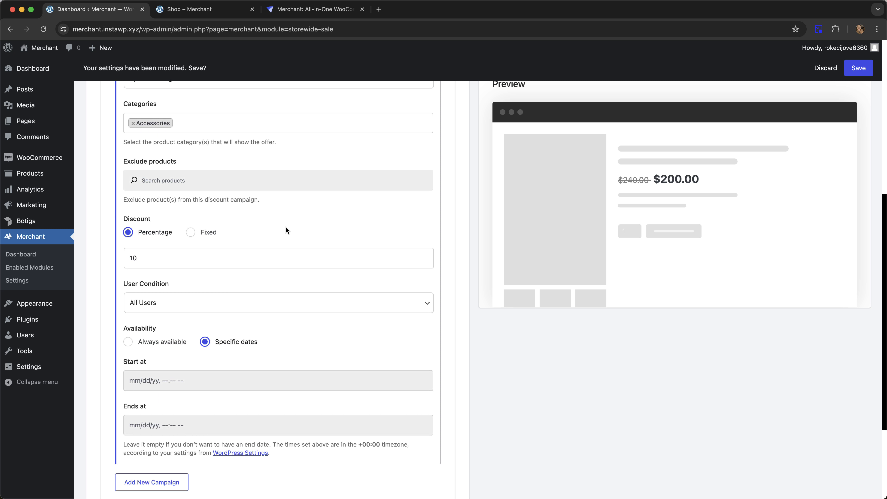
scroll(279, 227, "down", 2)
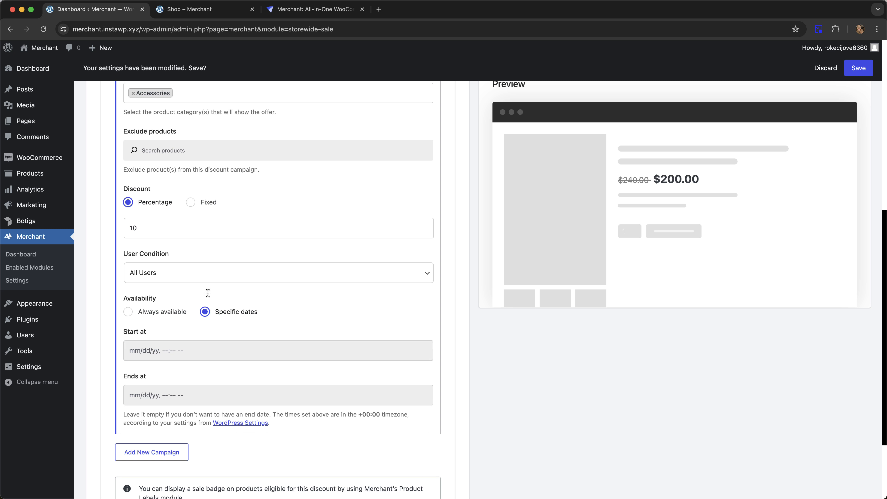
left_click(127, 351)
scroll(232, 363, "down", 2)
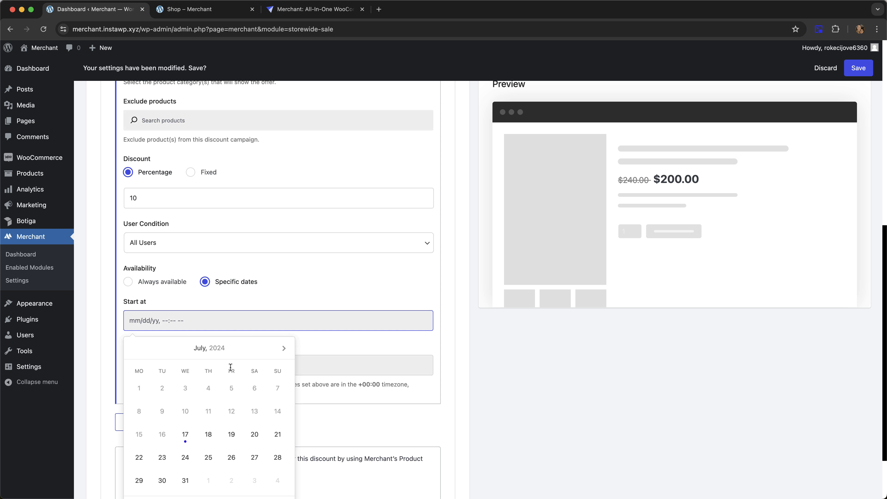
scroll(231, 367, "down", 1)
left_click(210, 422)
left_click(255, 286)
scroll(254, 287, "down", 1)
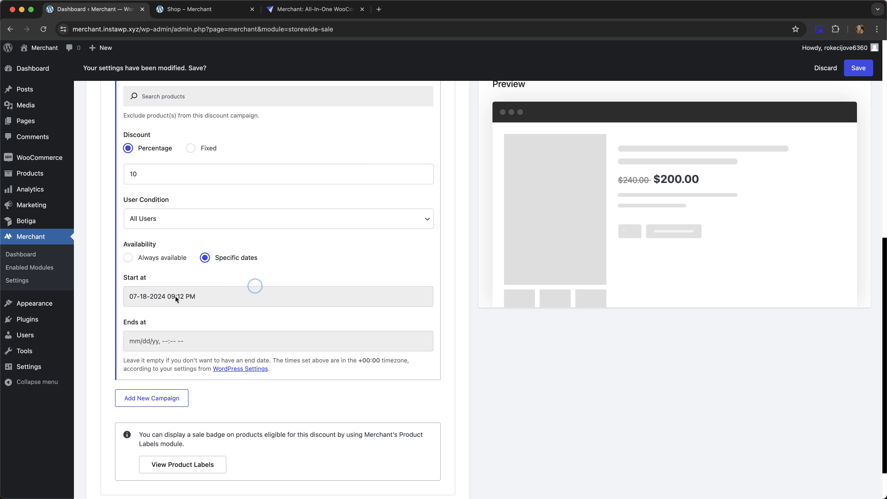
Set the campaign's end date to July 25, 2024 at 09:12 PM
left_click(176, 341)
scroll(178, 341, "down", 1)
left_click(210, 467)
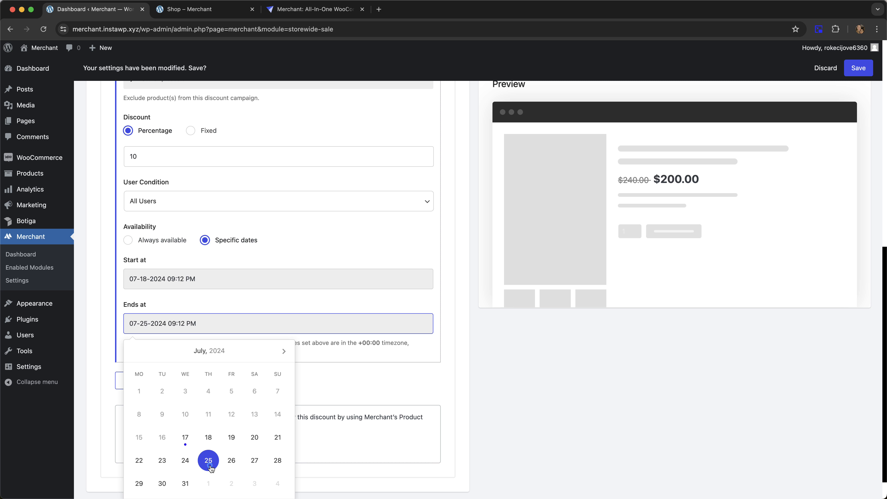
left_click(249, 305)
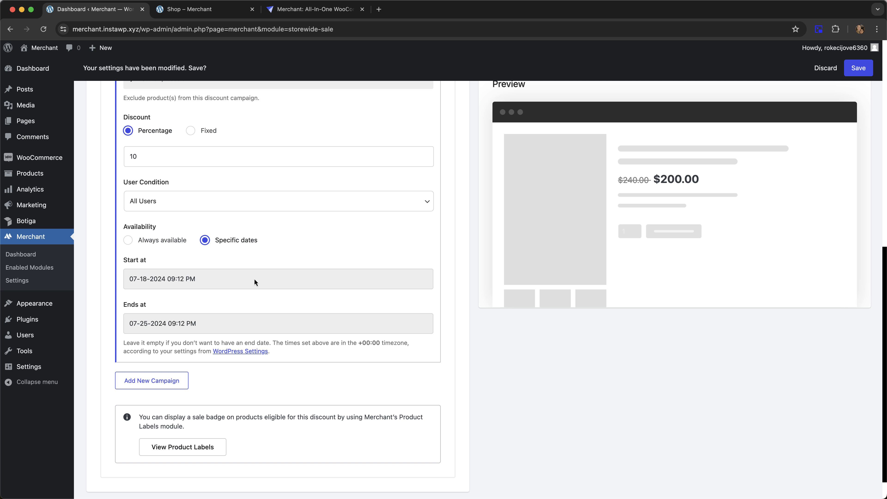
Add a second campaign to the Simple Discount list and review both campaigns
left_click(170, 380)
scroll(279, 174, "up", 3)
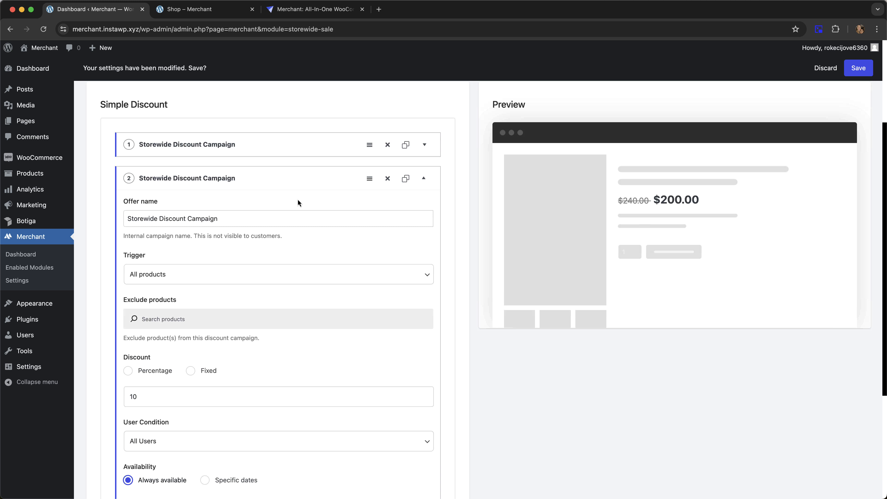
scroll(298, 199, "up", 2)
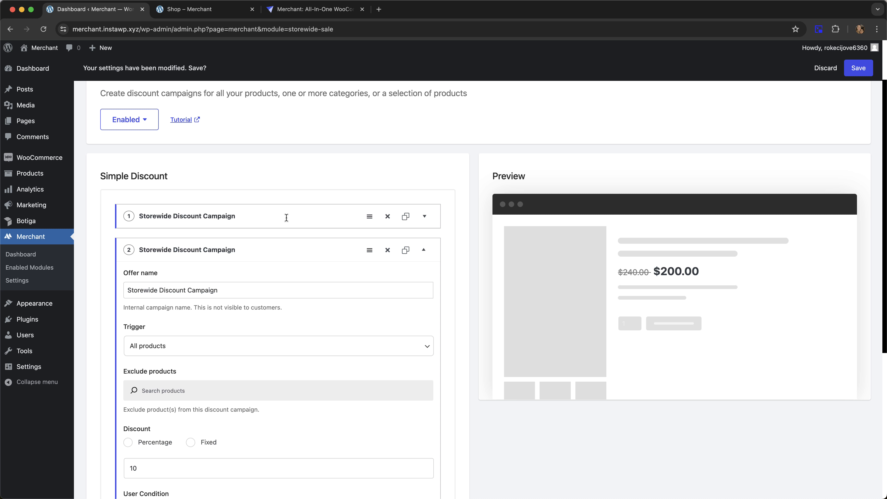
scroll(273, 176, "down", 3)
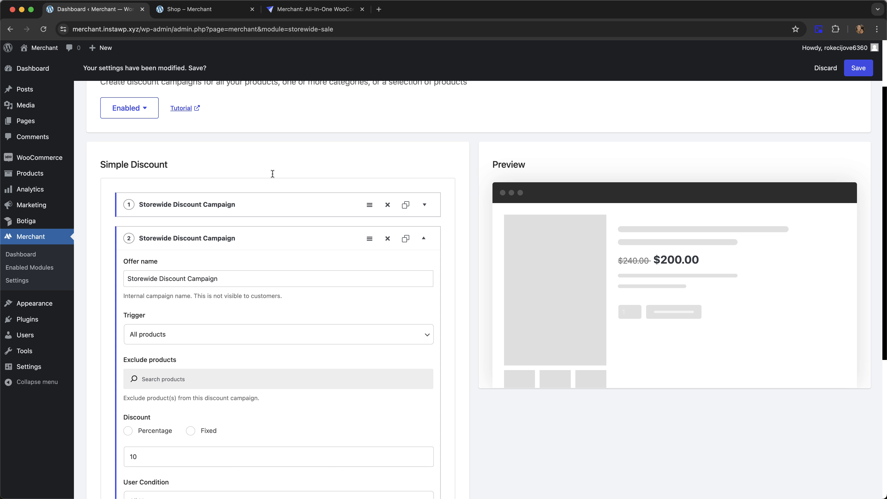
scroll(306, 171, "down", 1)
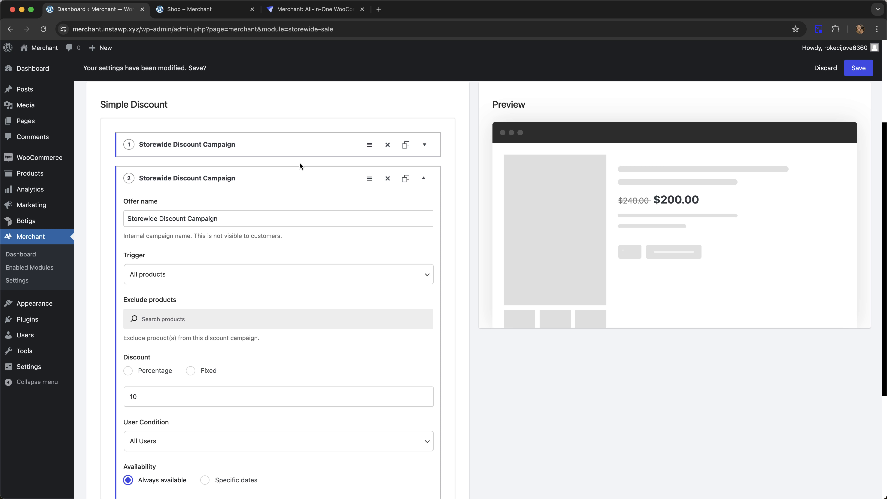
Try to reorder the first discount campaign relative to the second and look over the second campaign's settings
left_click_drag(369, 144, 394, 159)
scroll(309, 197, "down", 1)
scroll(303, 196, "down", 3)
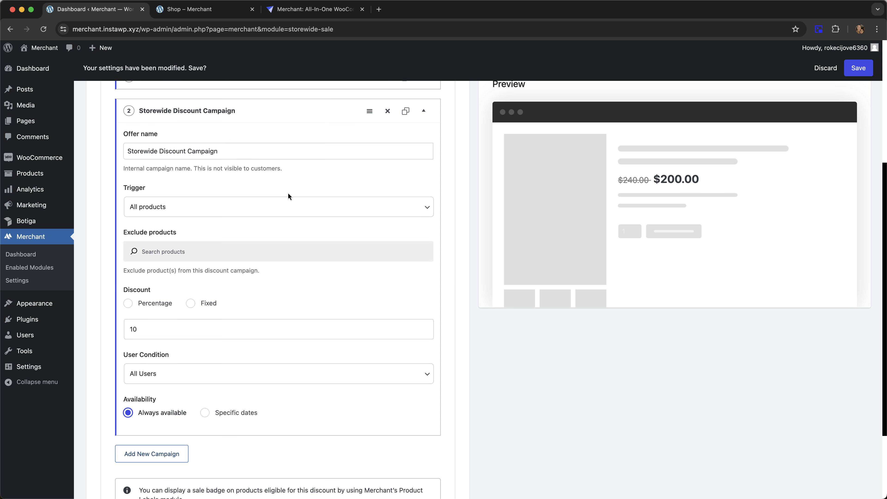
Look over the second discount campaign's settings and delete that campaign from the Simple Discount list
scroll(288, 195, "down", 3)
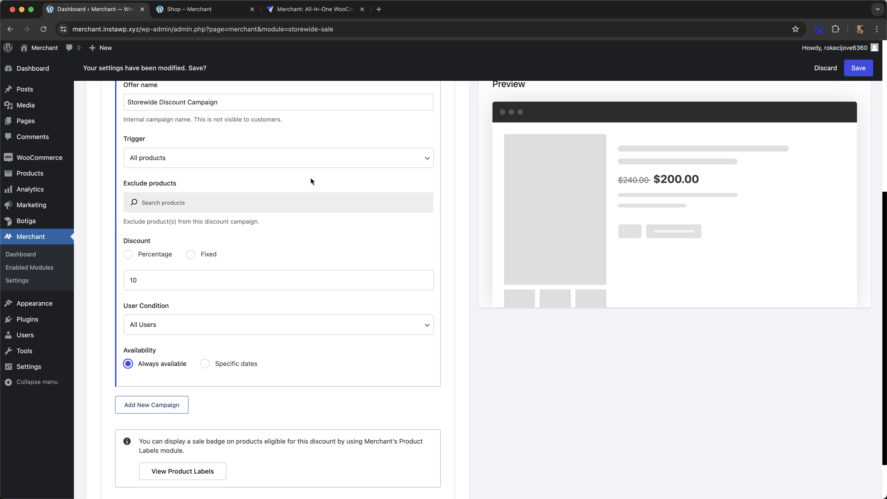
scroll(301, 180, "up", 5)
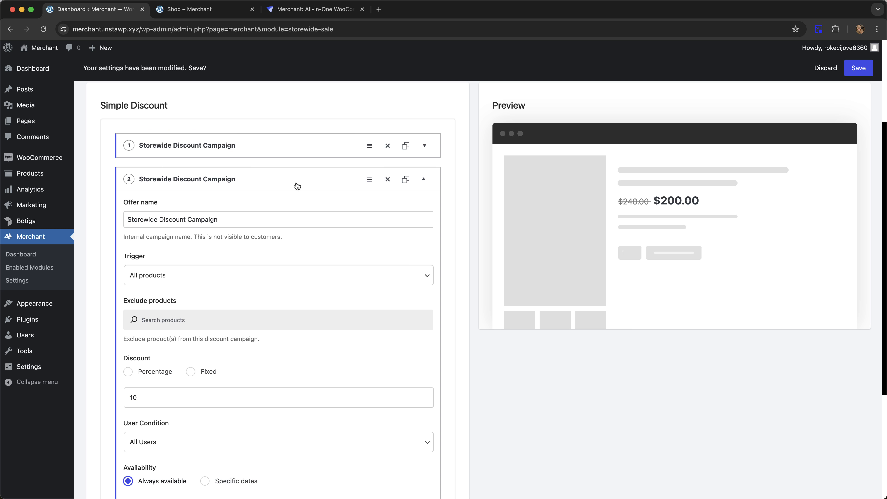
scroll(296, 185, "down", 1)
left_click(387, 168)
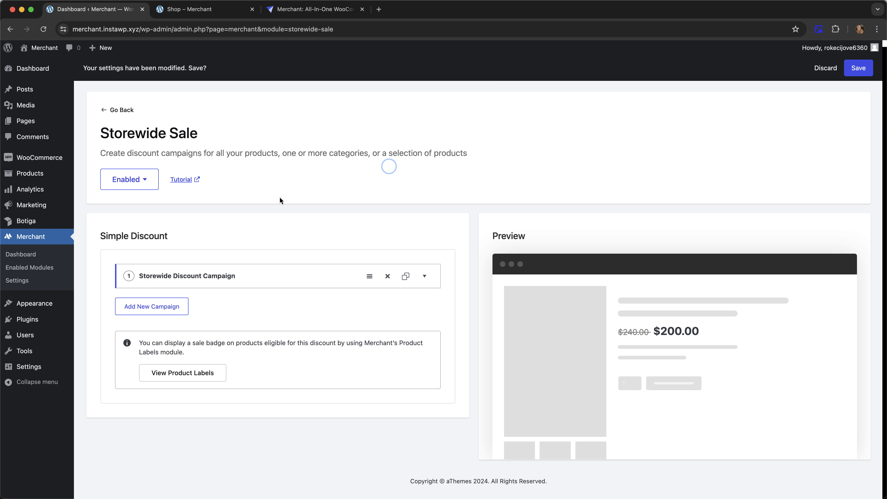
scroll(273, 229, "up", 1)
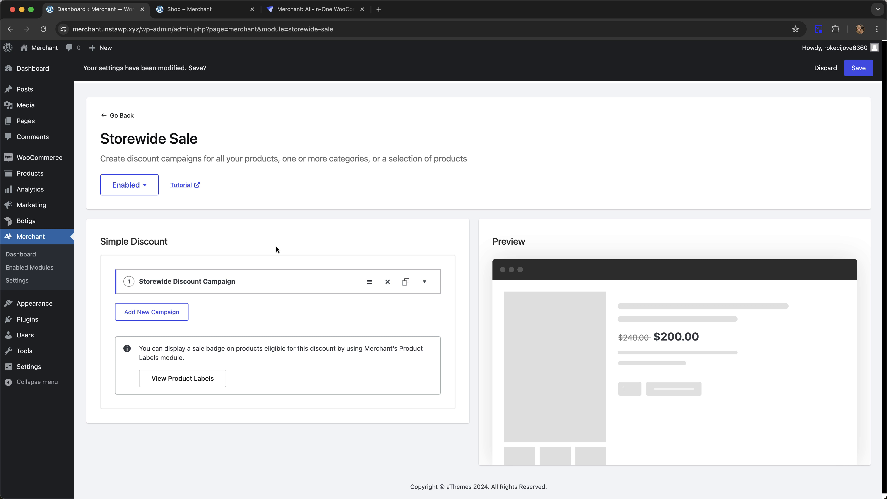
Open the Product Labels module and enable it after checking the existing sale badges on the shop page
left_click(204, 376)
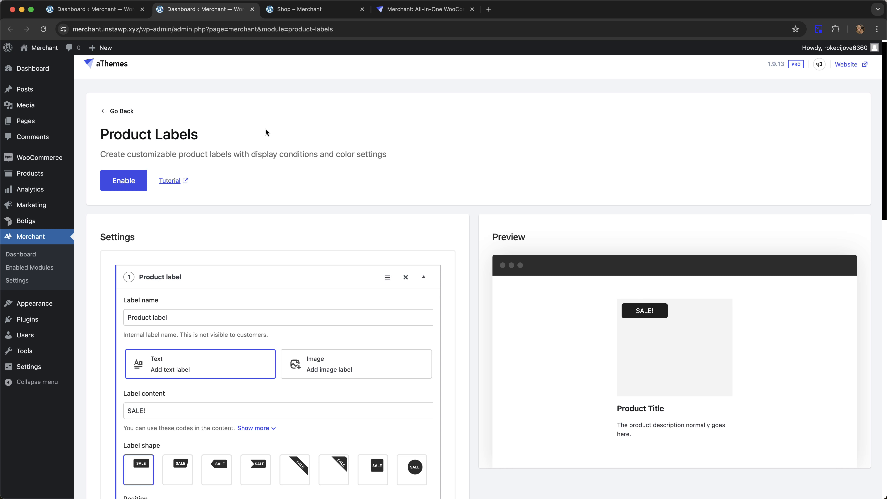
left_click(302, 9)
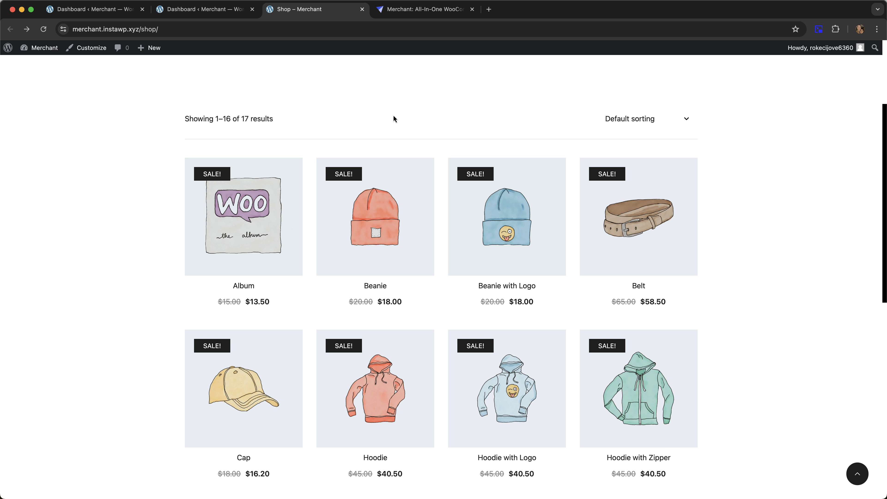
scroll(394, 116, "up", 4)
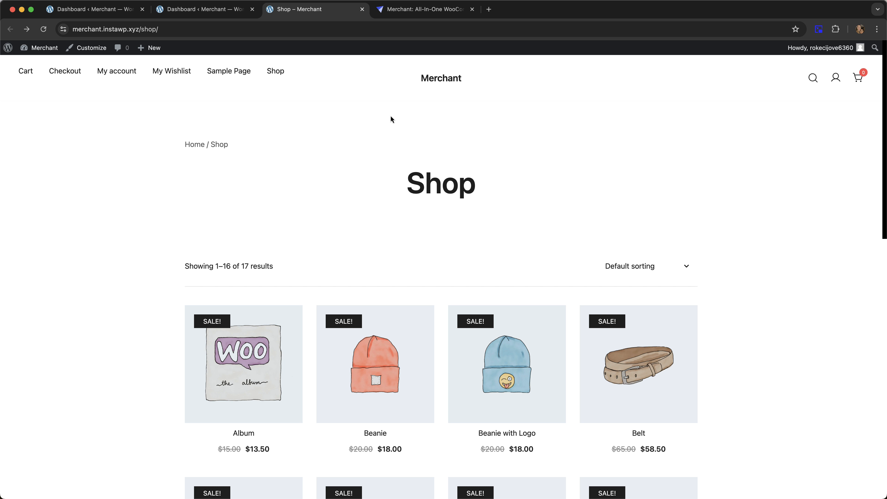
left_click(209, 10)
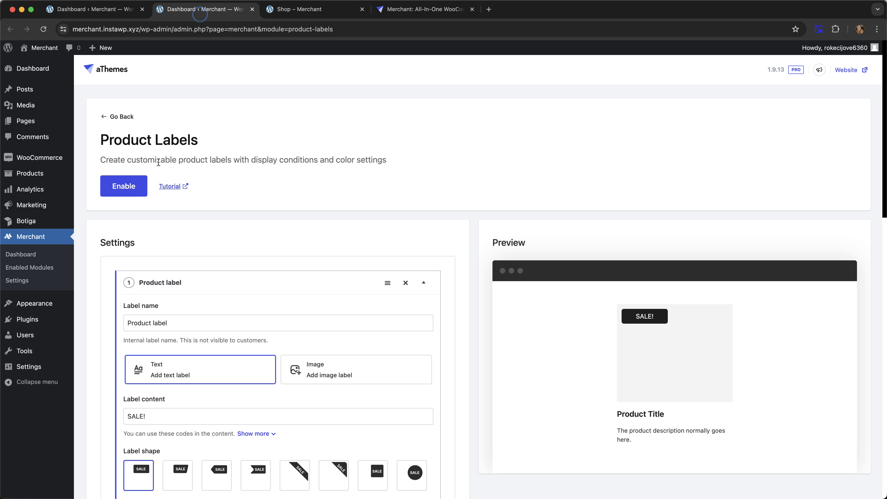
left_click(120, 191)
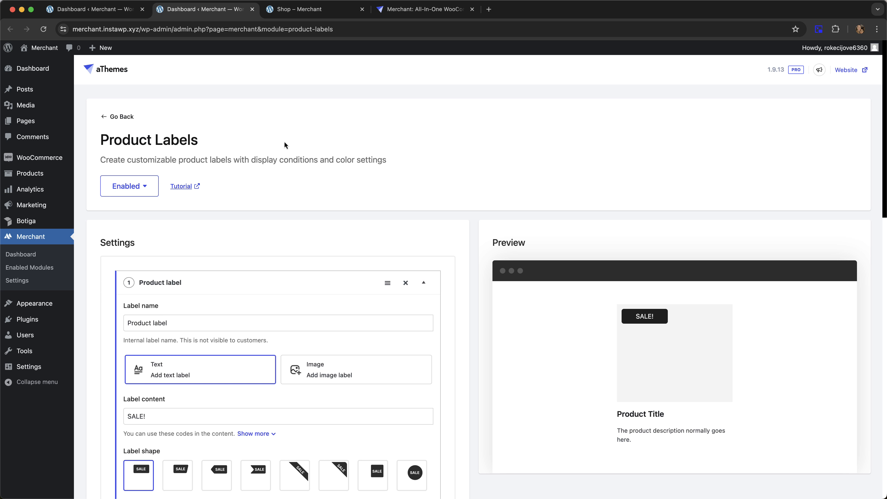
Try several label shapes for the product label, choose the second shape with the slanted edge, and save
scroll(285, 141, "down", 2)
scroll(284, 143, "down", 1)
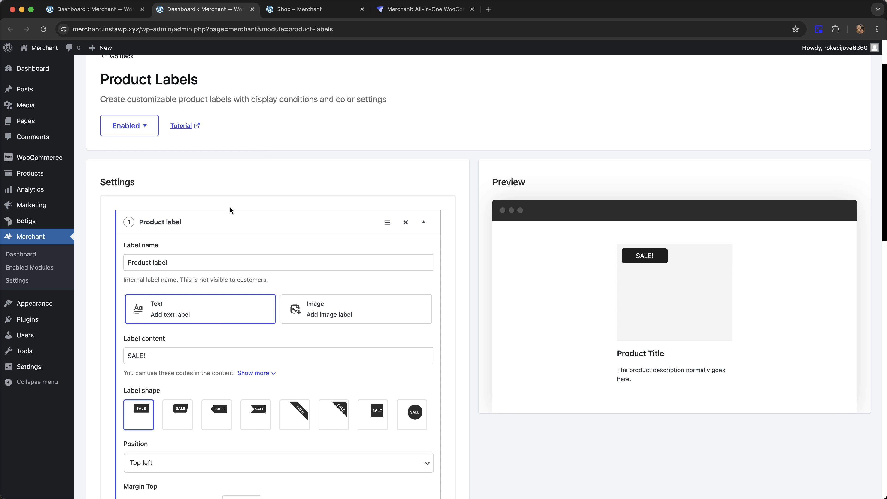
left_click(177, 414)
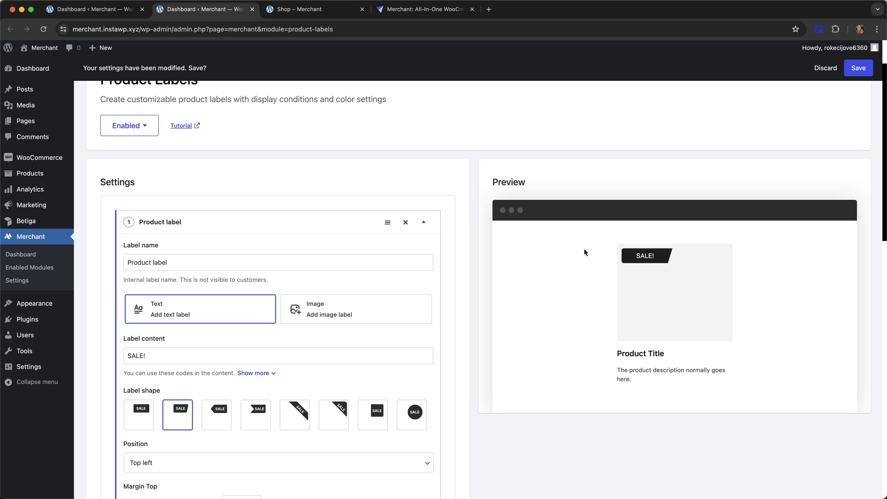
left_click(209, 420)
left_click(258, 415)
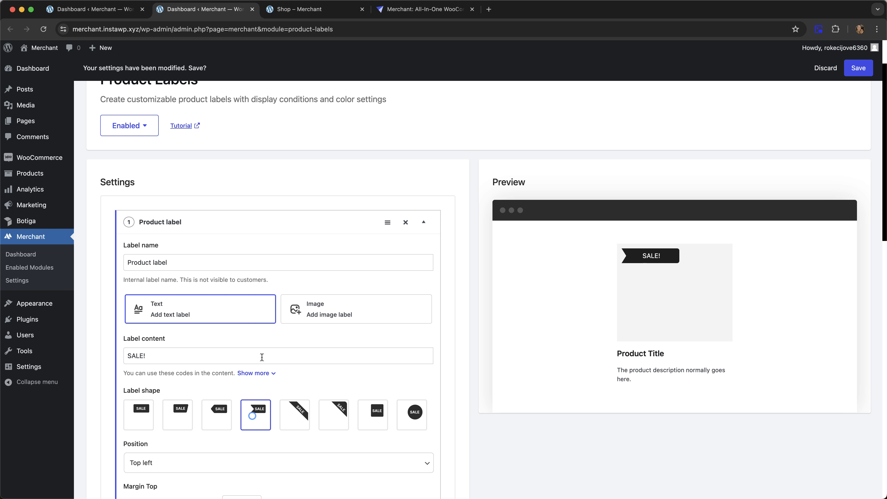
left_click(173, 415)
left_click(857, 69)
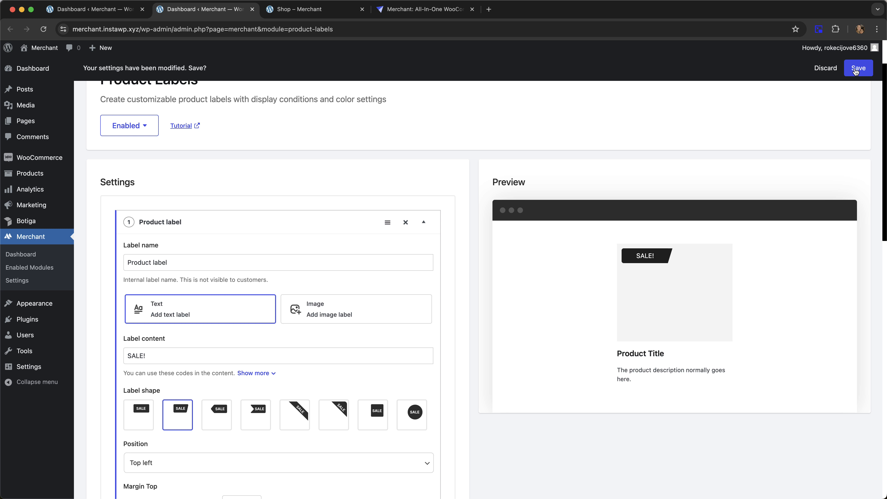
Reload the shop page and examine the sale label's shape on the product images
left_click(299, 9)
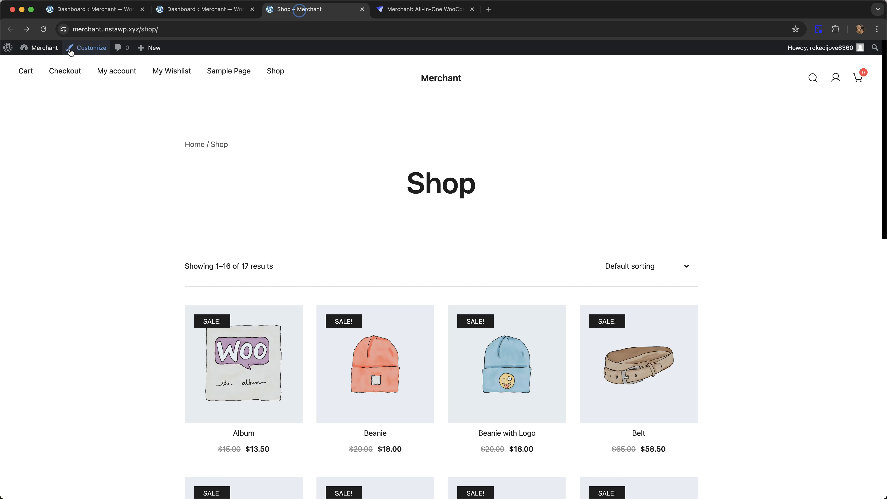
left_click(45, 30)
scroll(414, 139, "down", 3)
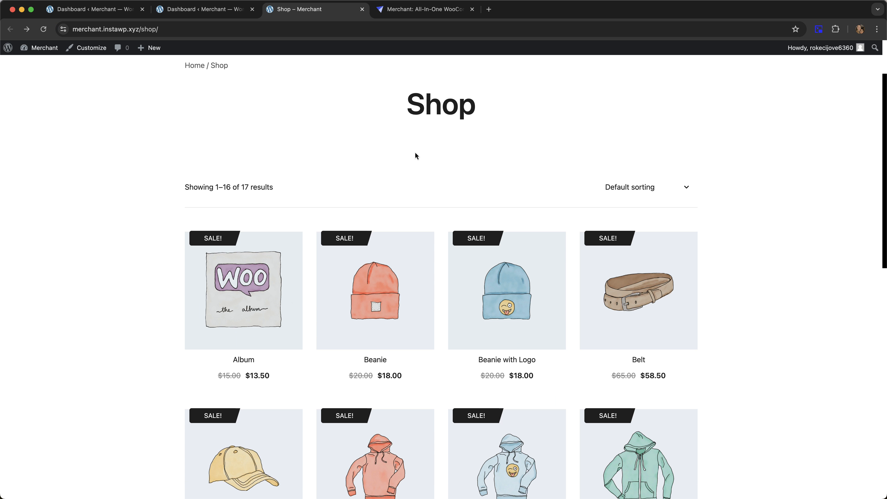
scroll(482, 172, "up", 3)
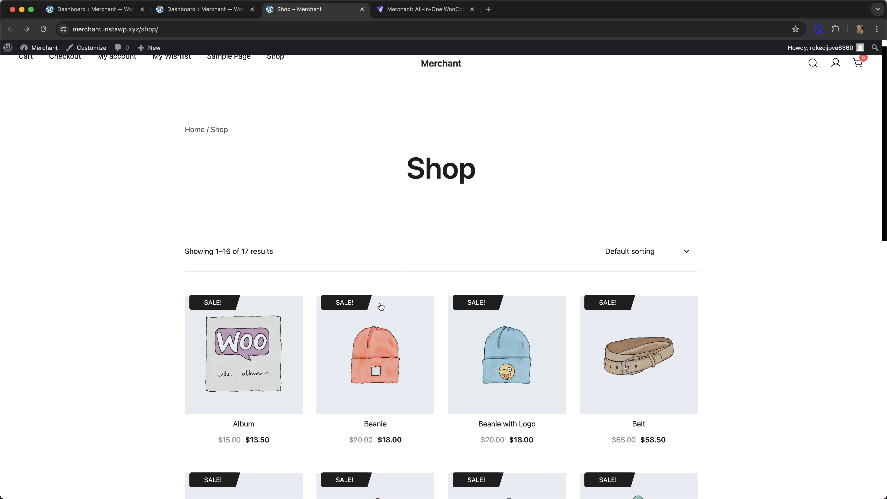
Set the product label's content to "{sale} OFF!" using the discount percentage code, and save the settings
left_click(187, 11)
scroll(151, 282, "down", 3)
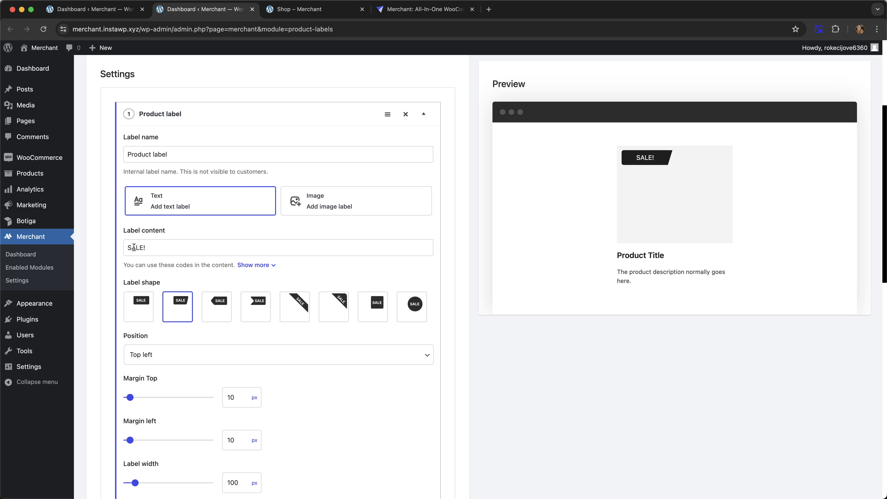
left_click(126, 248)
left_click(249, 266)
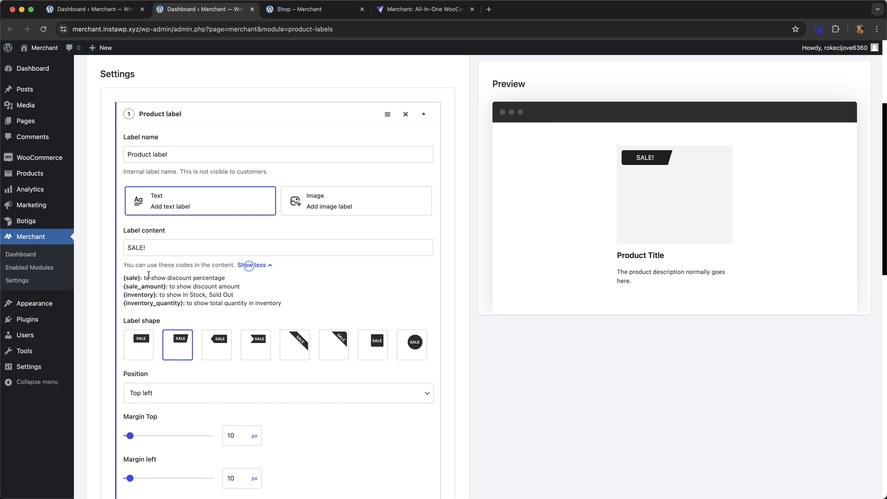
left_click_drag(141, 278, 124, 274)
left_click(127, 247)
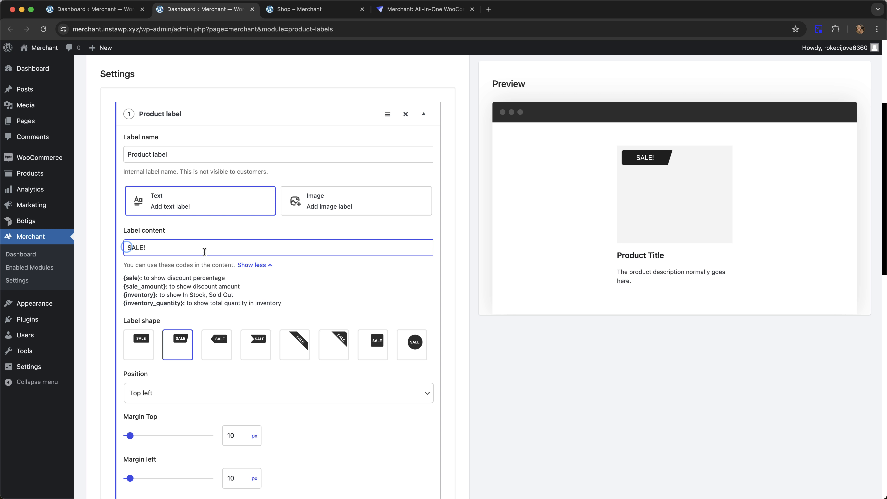
type("{sale}")
key("alt+shift+Right")
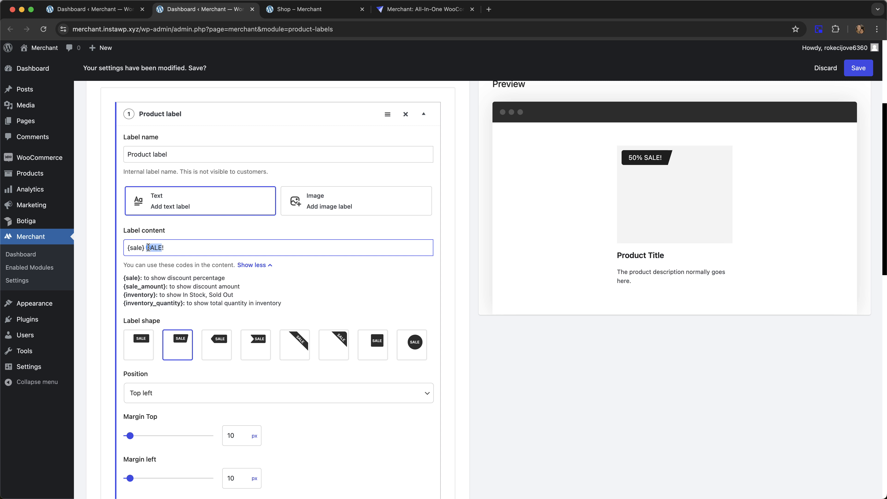
type("OFF")
left_click(234, 229)
scroll(234, 231, "up", 2)
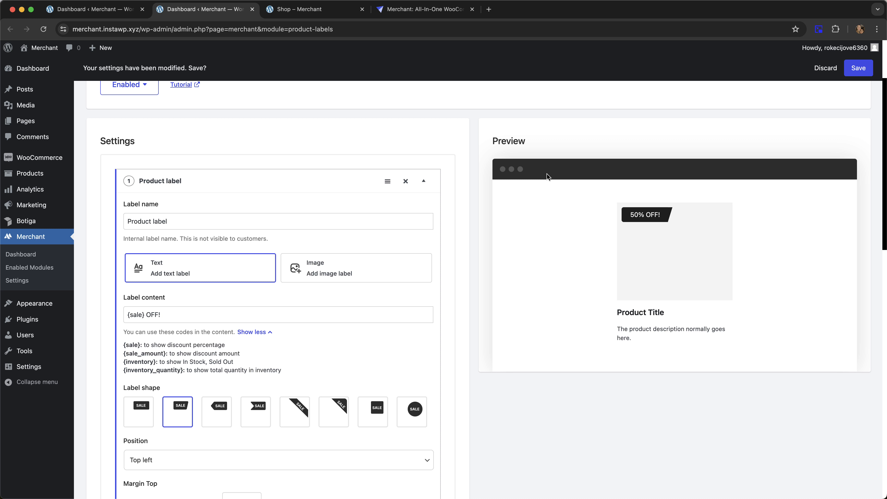
left_click(852, 73)
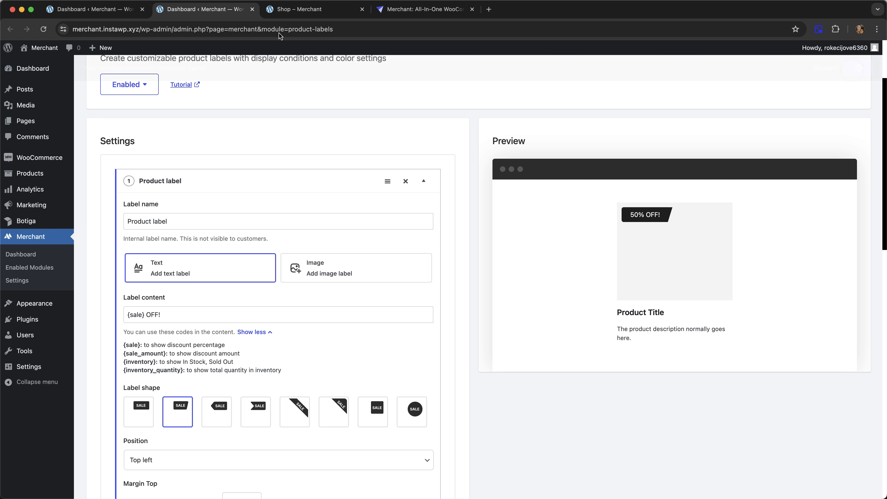
Reload the shop page and examine the label text and discounted prices across the product grid
left_click(303, 16)
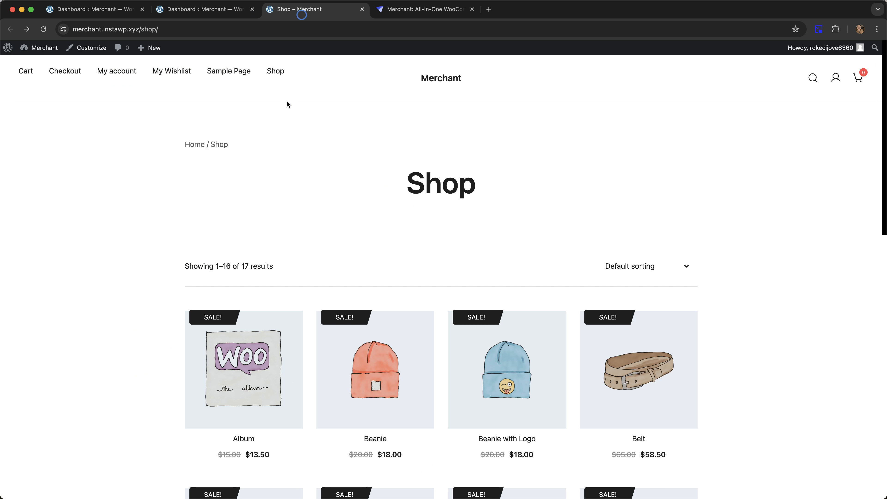
left_click(43, 29)
scroll(738, 161, "down", 1)
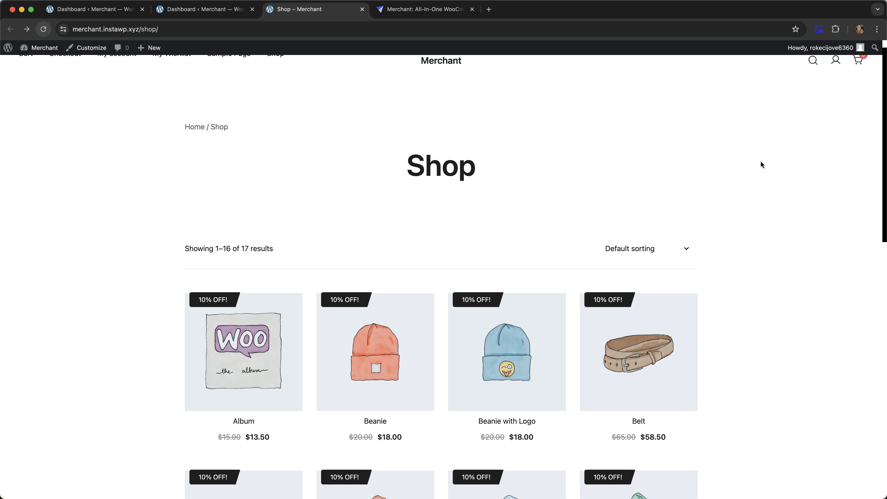
scroll(760, 160, "down", 3)
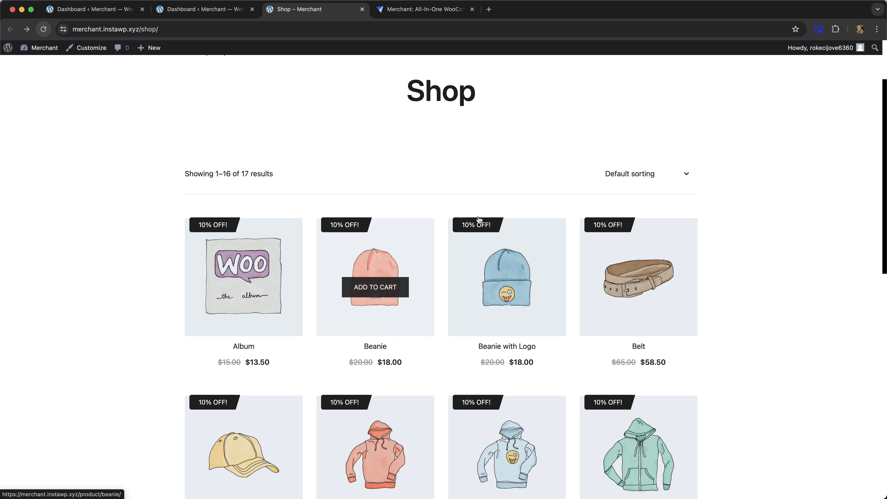
scroll(685, 206, "down", 1)
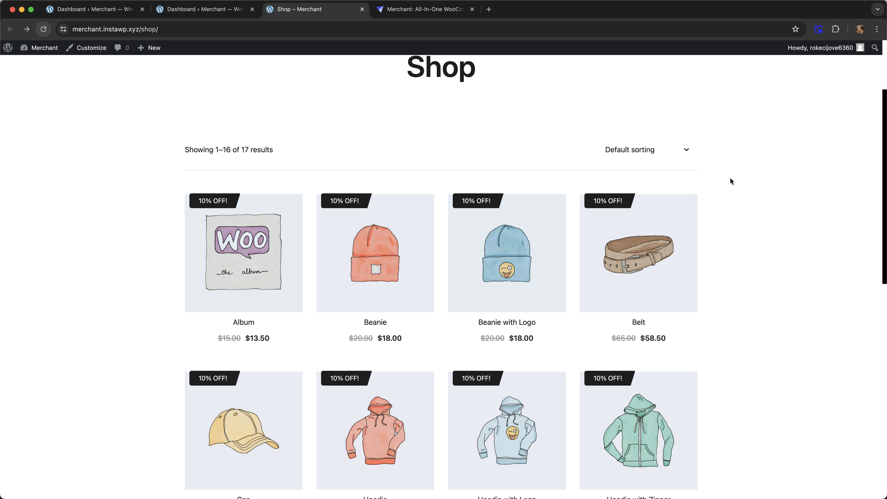
scroll(707, 167, "down", 1)
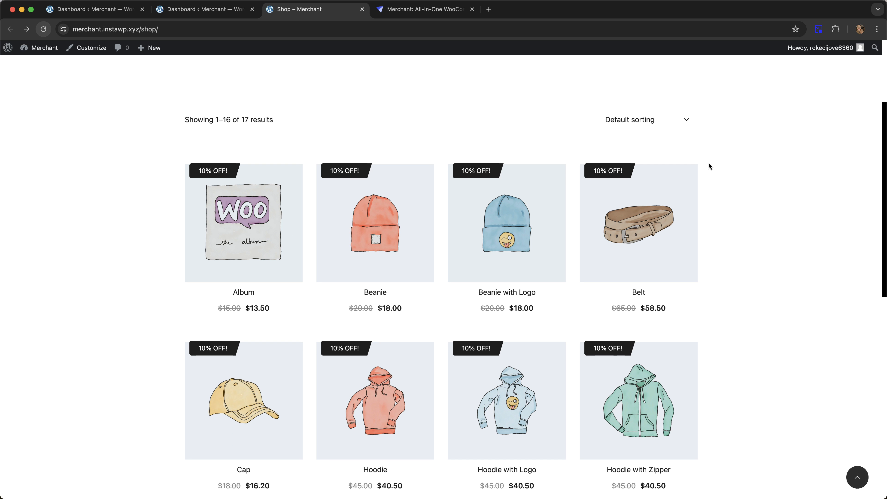
scroll(708, 158, "down", 1)
scroll(709, 157, "up", 5)
scroll(709, 160, "up", 3)
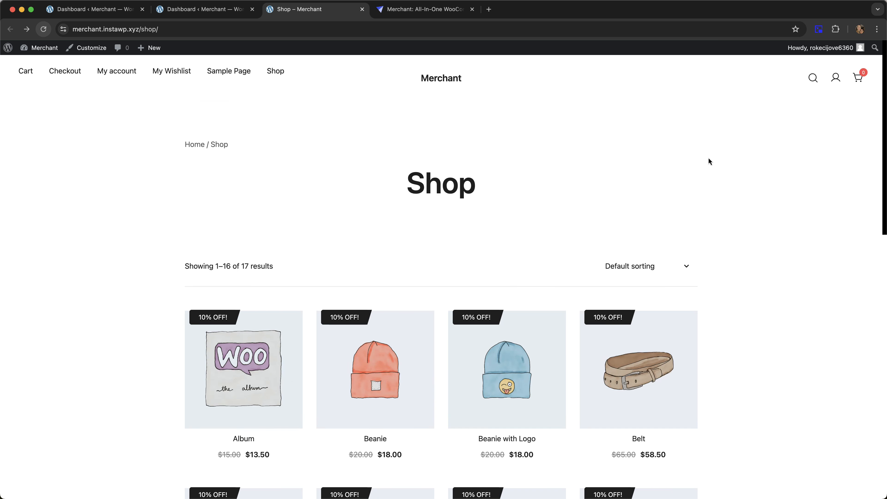
Set the Accessories discount campaign's availability to Always available in the Storewide Sale module and save it
left_click(195, 10)
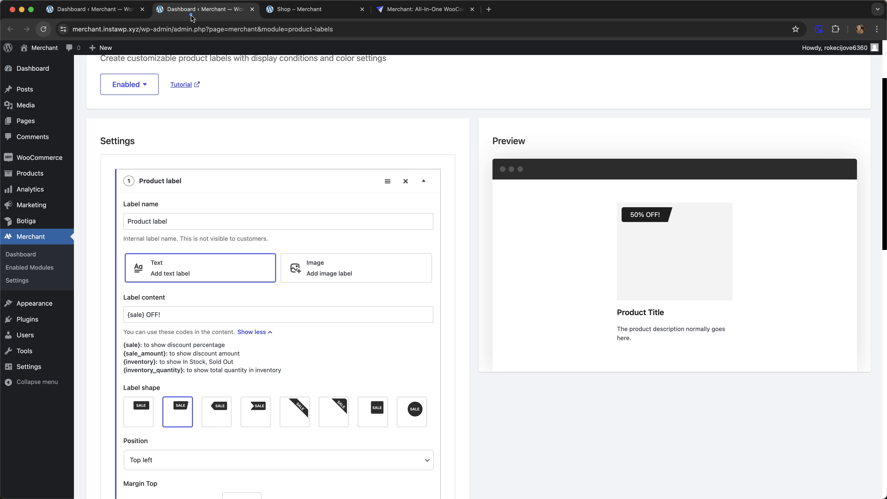
left_click(73, 10)
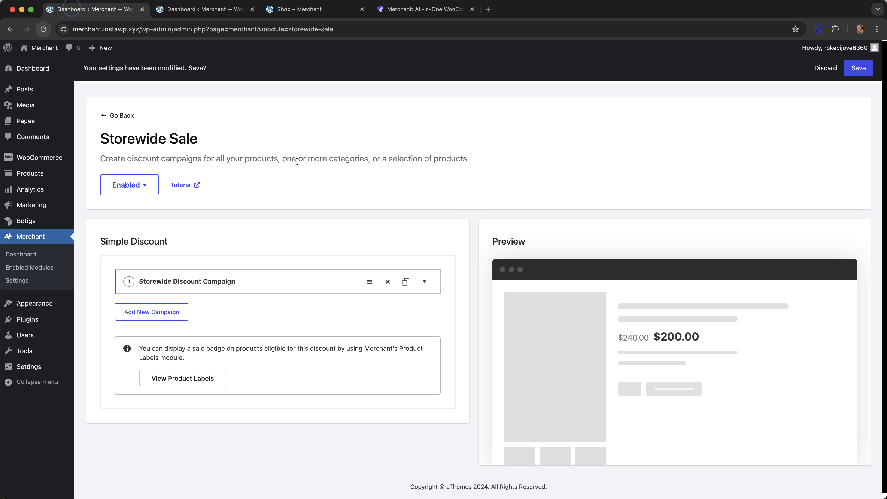
left_click(423, 282)
scroll(266, 184, "down", 3)
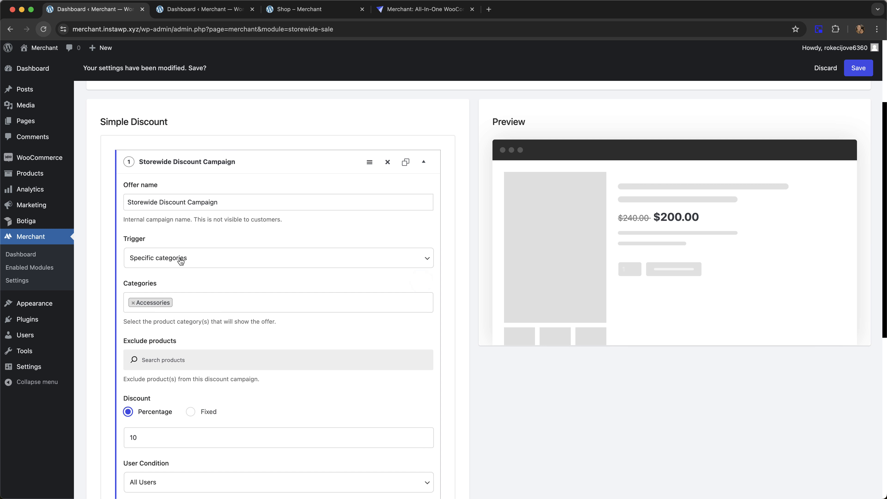
scroll(305, 188, "down", 5)
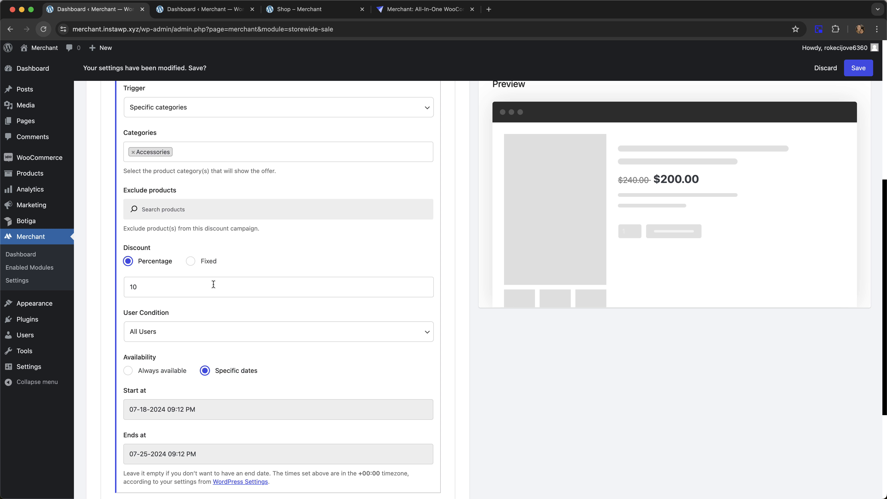
left_click(127, 372)
scroll(434, 189, "up", 8)
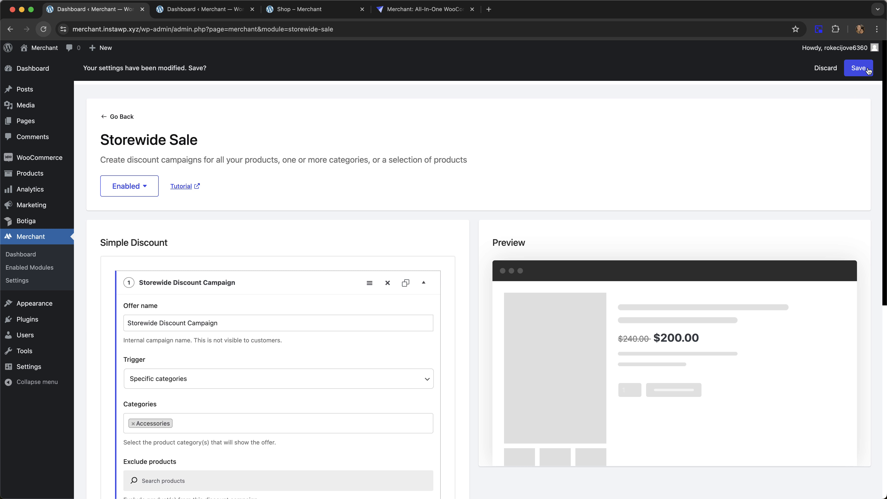
left_click(858, 68)
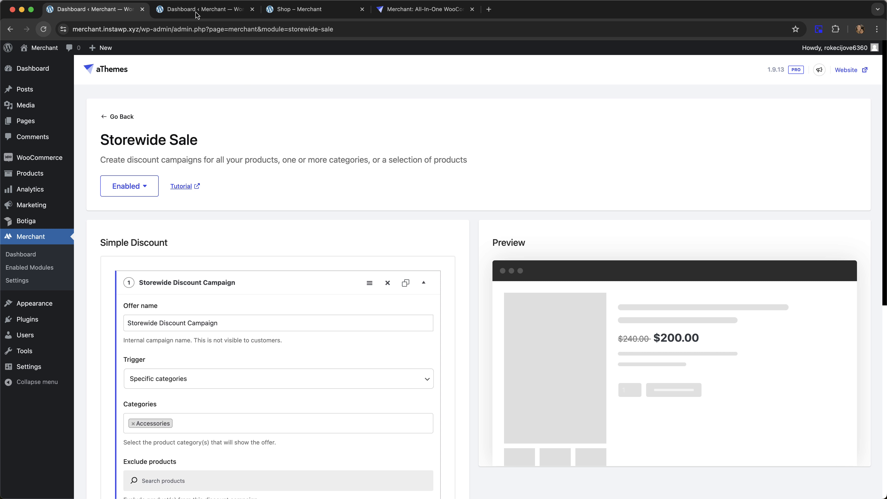
Reload the shop page and examine which products in the grid carry the sale label and a discounted price
left_click(336, 10)
left_click(43, 29)
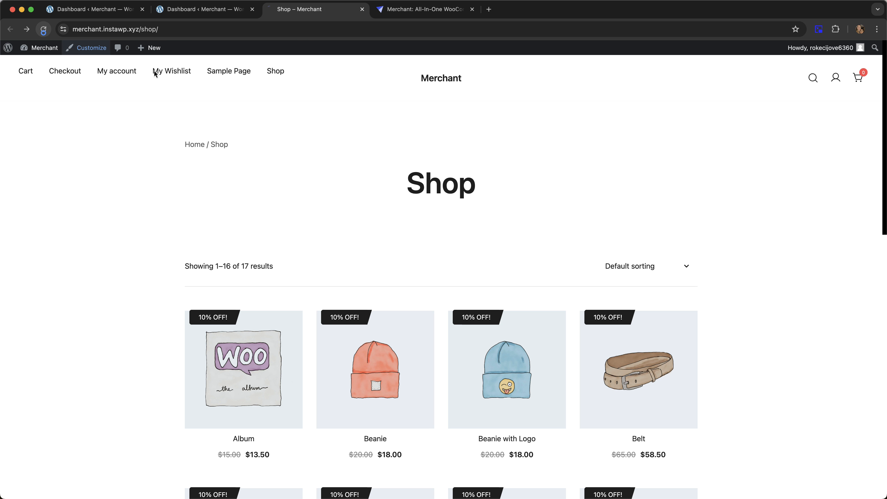
scroll(709, 145, "down", 3)
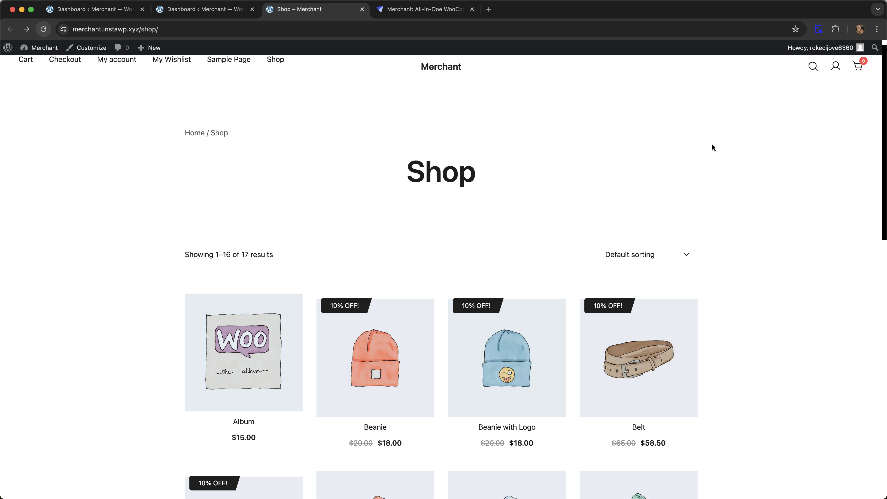
scroll(705, 158, "down", 2)
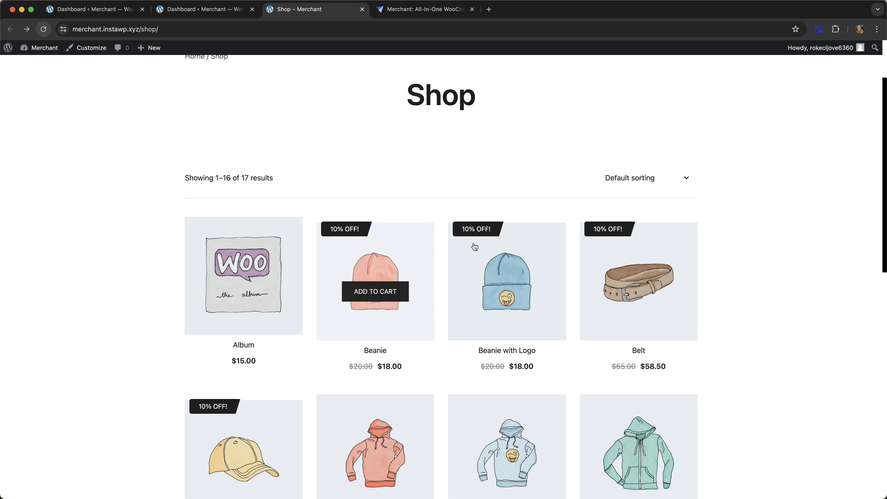
scroll(738, 202, "down", 1)
scroll(345, 240, "down", 1)
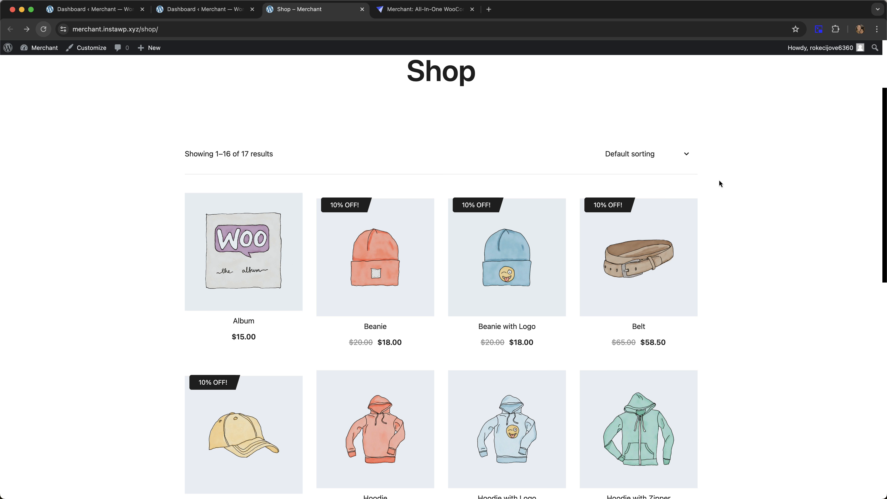
scroll(719, 179, "down", 2)
scroll(720, 180, "up", 5)
scroll(720, 184, "up", 1)
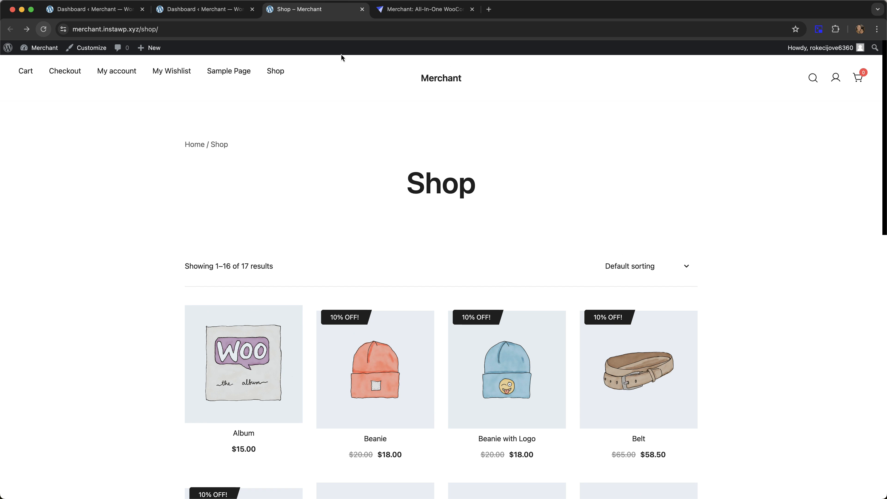
Switch the product label to an image label using the round dark Special Offer badge, and save the Product Labels settings
left_click(191, 18)
scroll(290, 175, "down", 3)
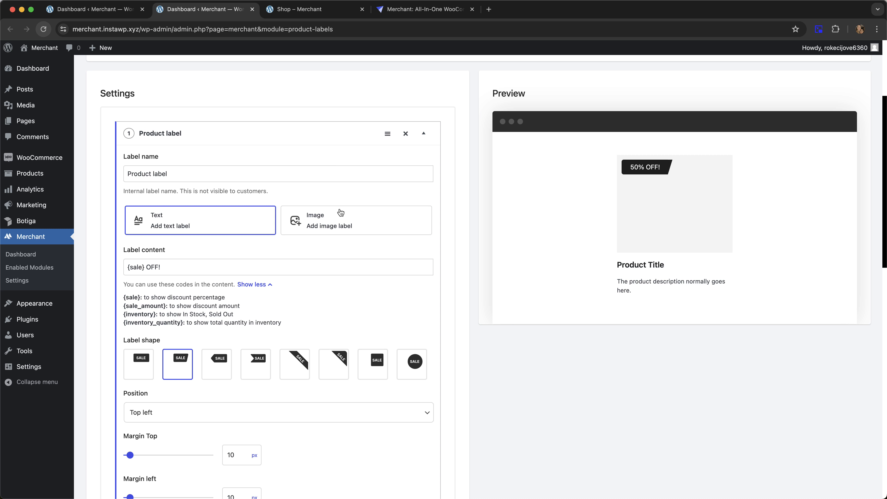
left_click(342, 216)
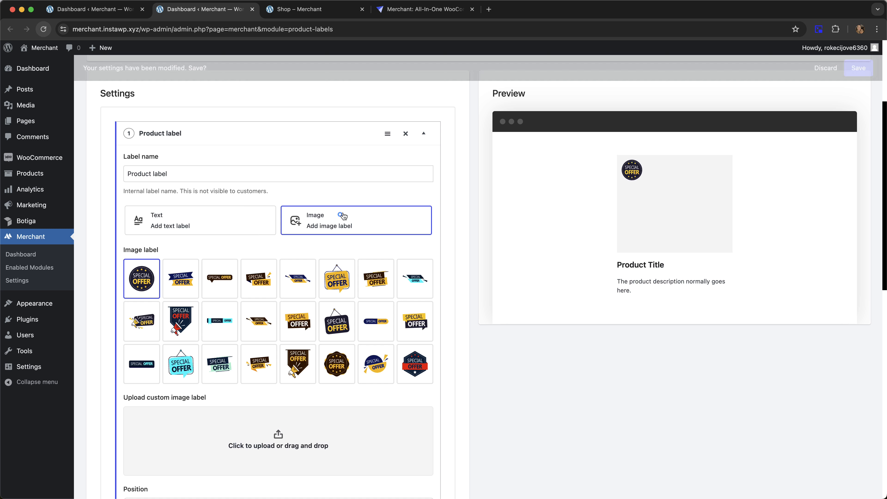
left_click(180, 282)
left_click(228, 279)
left_click(264, 275)
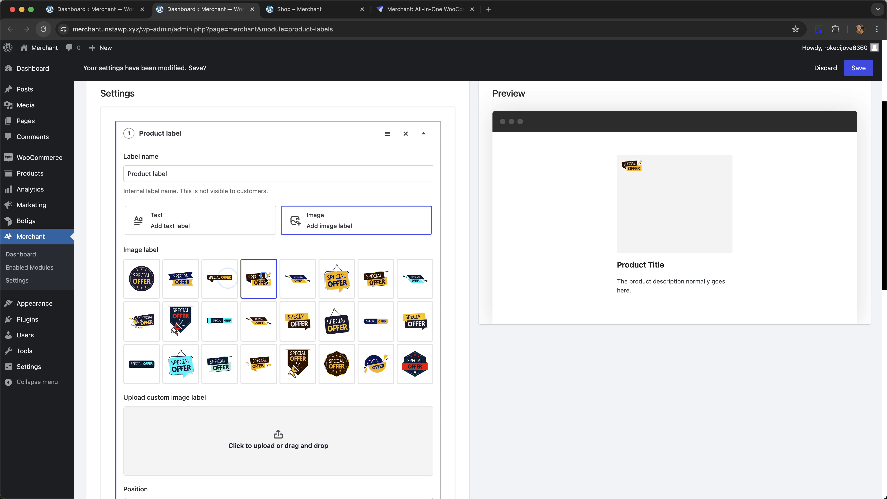
left_click(196, 282)
left_click(216, 279)
left_click(183, 282)
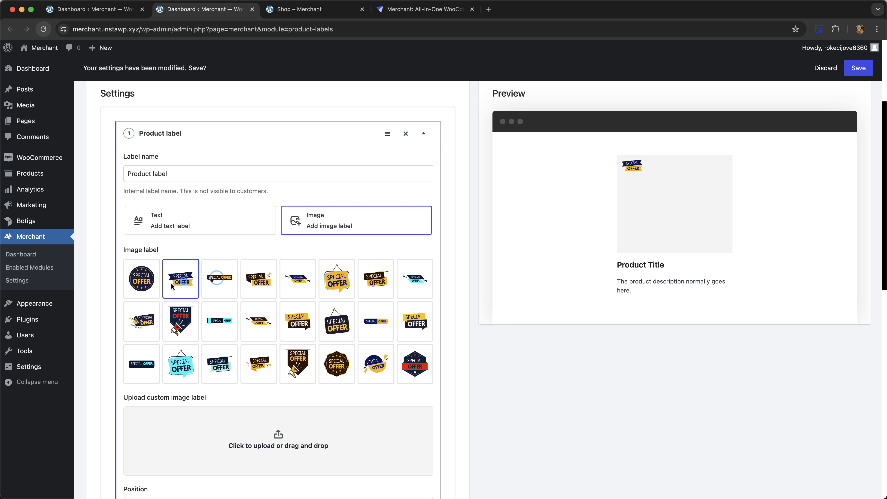
left_click(143, 286)
left_click(856, 67)
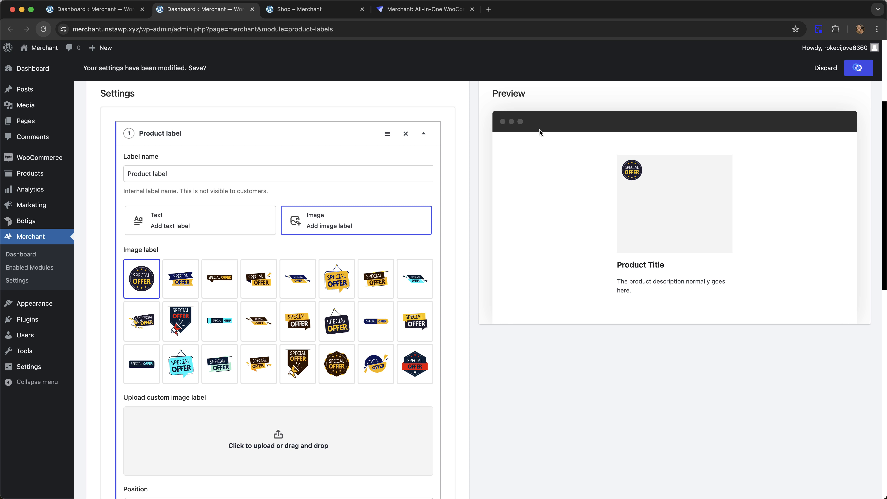
Reload the shop page and examine the image badge on the discounted products
left_click(297, 9)
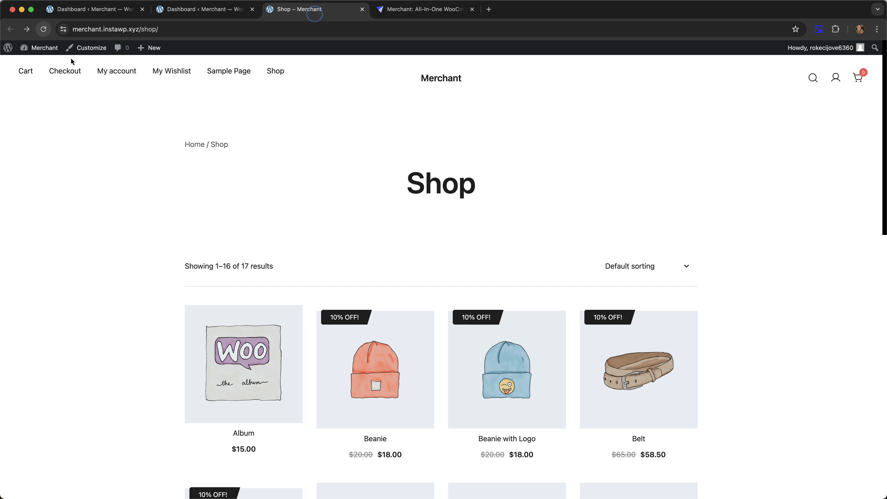
left_click(47, 34)
scroll(501, 157, "down", 5)
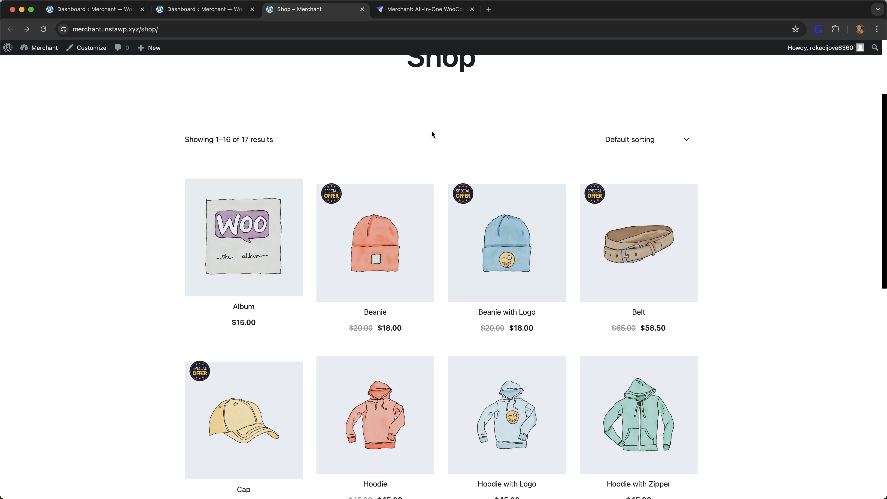
scroll(433, 133, "up", 5)
View the file upload and media library options for a custom image label in Product Labels, then close the media dialog
left_click(204, 10)
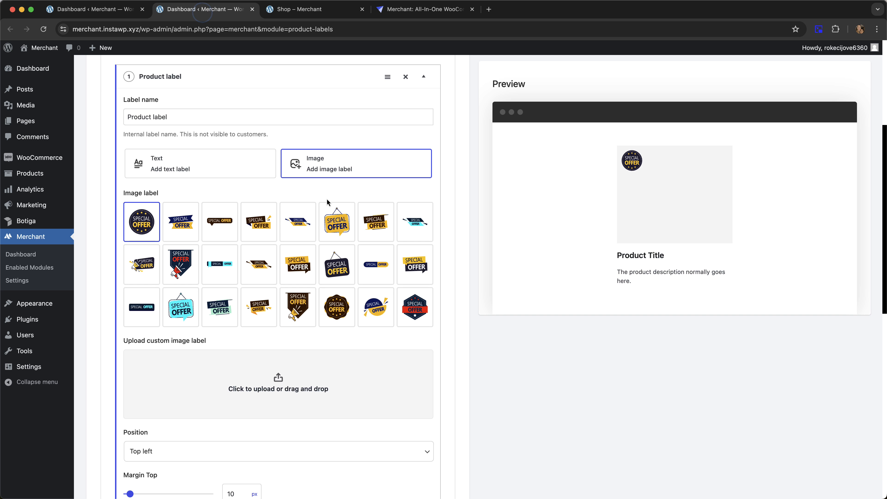
left_click(281, 390)
left_click(48, 86)
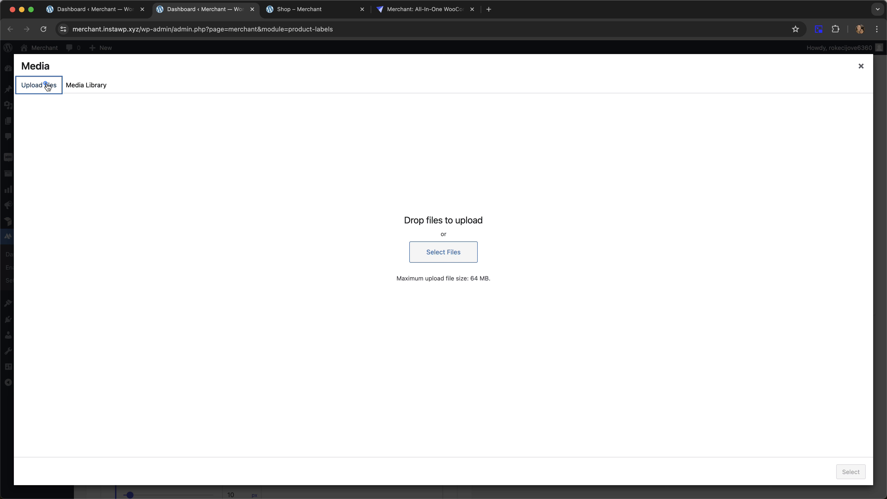
left_click(86, 85)
left_click(861, 66)
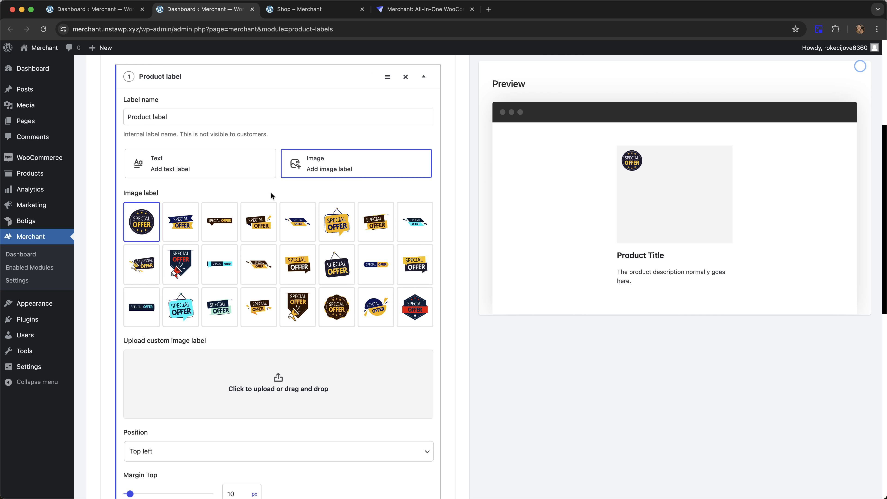
Examine the image label's position choices, margins, size, and page and device display settings, keeping the position at Top left
scroll(254, 177, "down", 8)
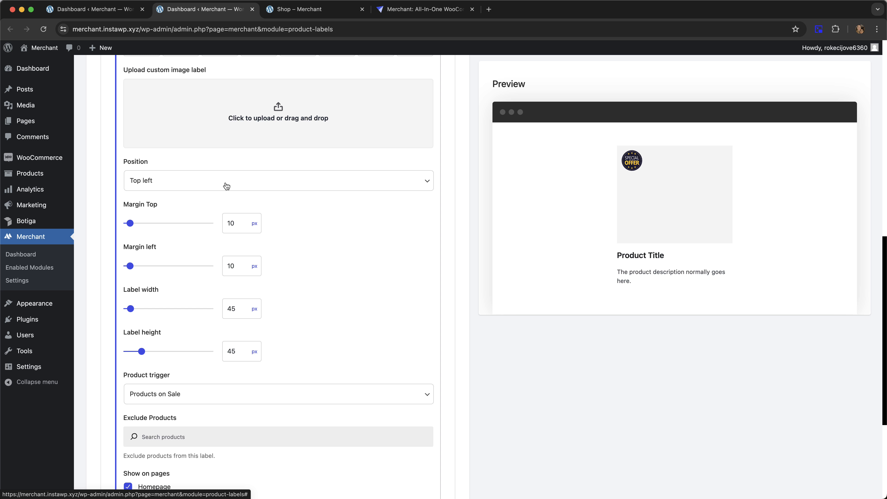
scroll(267, 196, "down", 1)
left_click(293, 157)
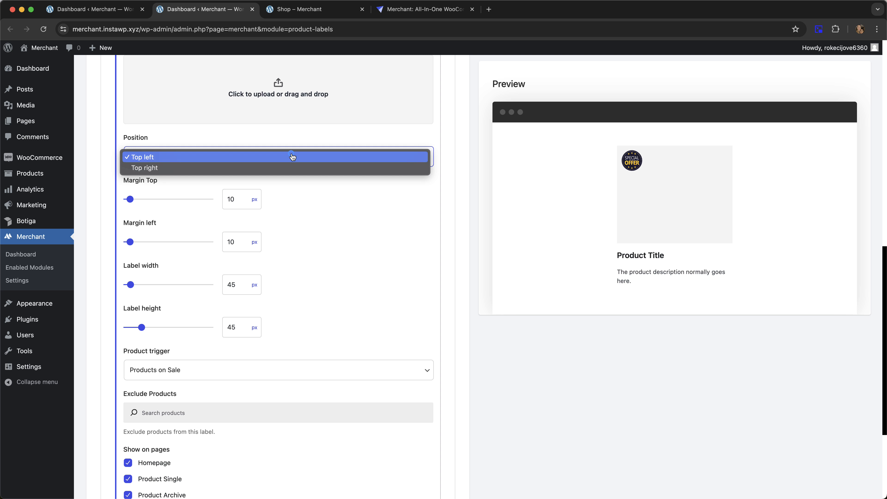
left_click(231, 158)
left_click(305, 199)
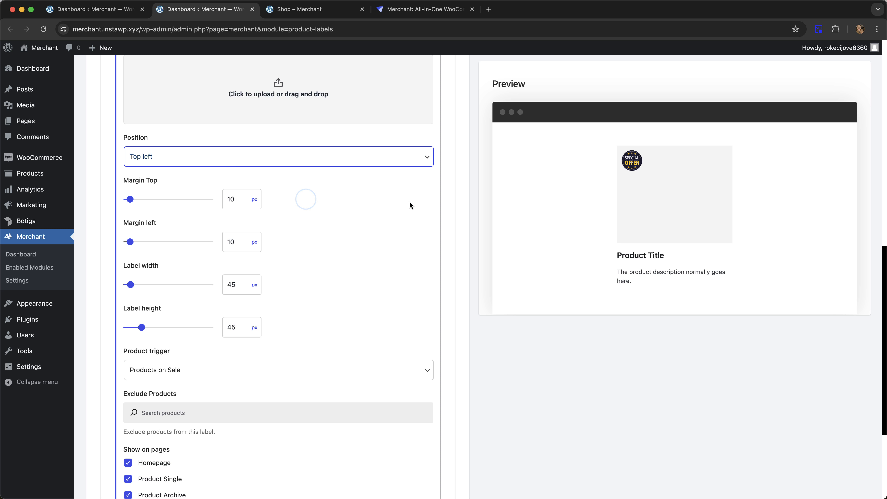
scroll(322, 176, "down", 2)
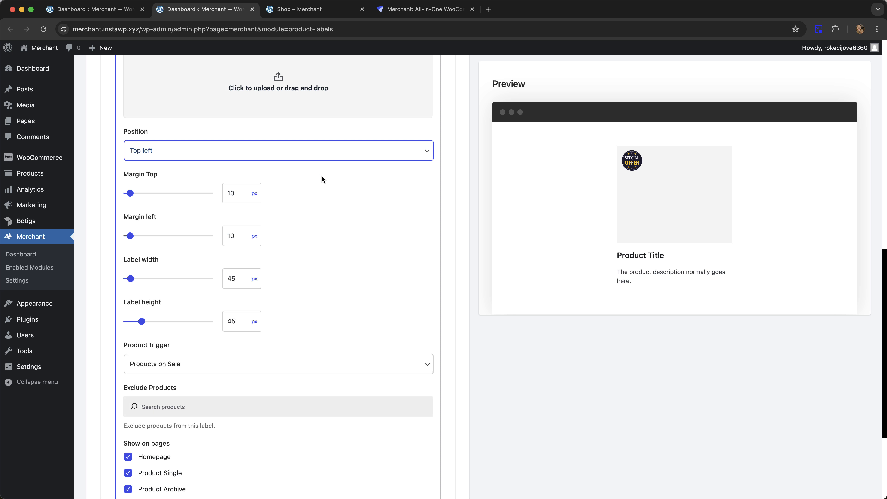
scroll(332, 177, "down", 1)
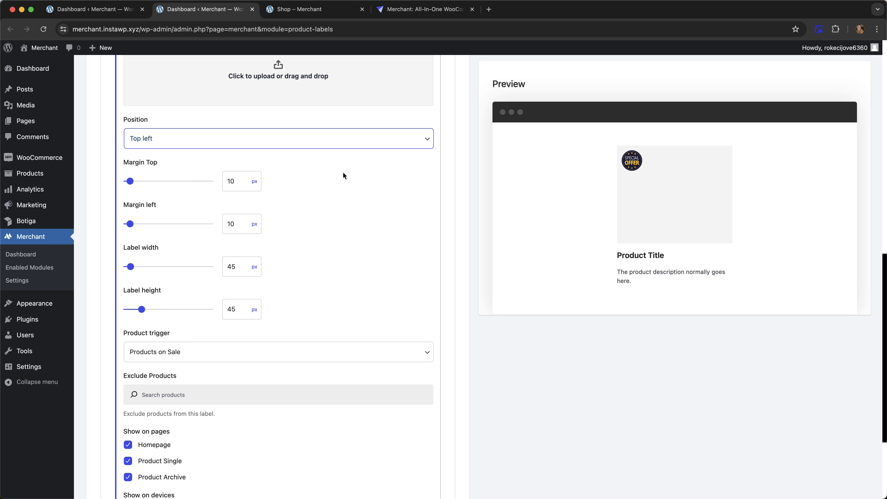
scroll(320, 174, "down", 12)
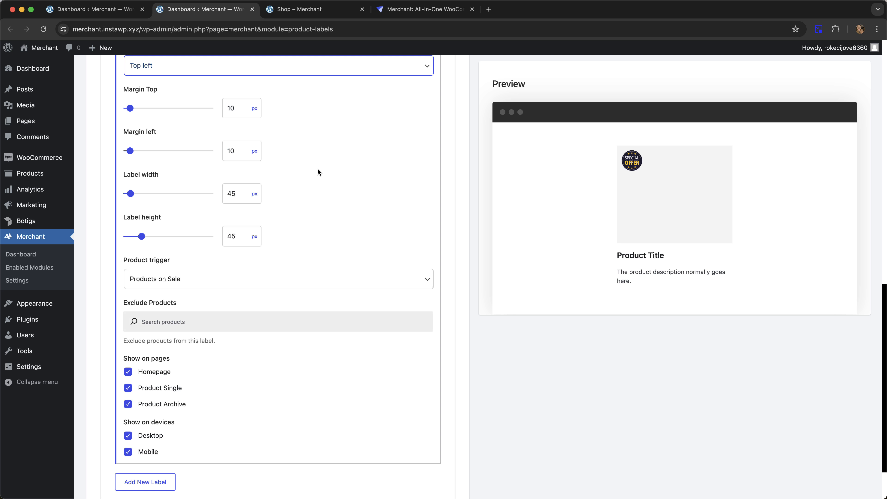
scroll(299, 163, "down", 3)
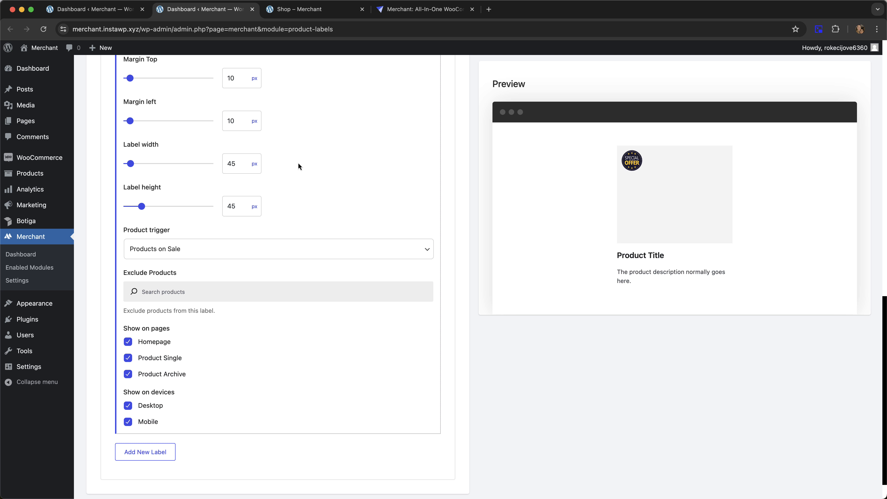
Review the available product trigger options for the label, keeping Products on Sale selected
left_click(214, 248)
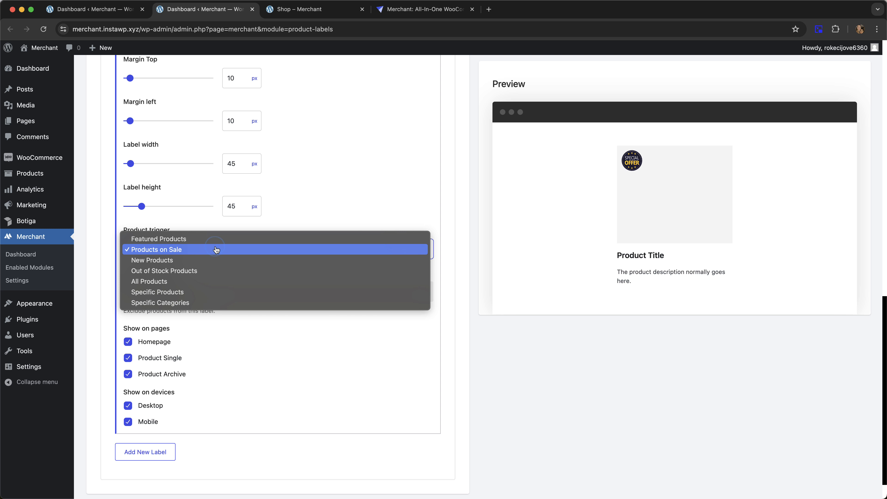
left_click(217, 249)
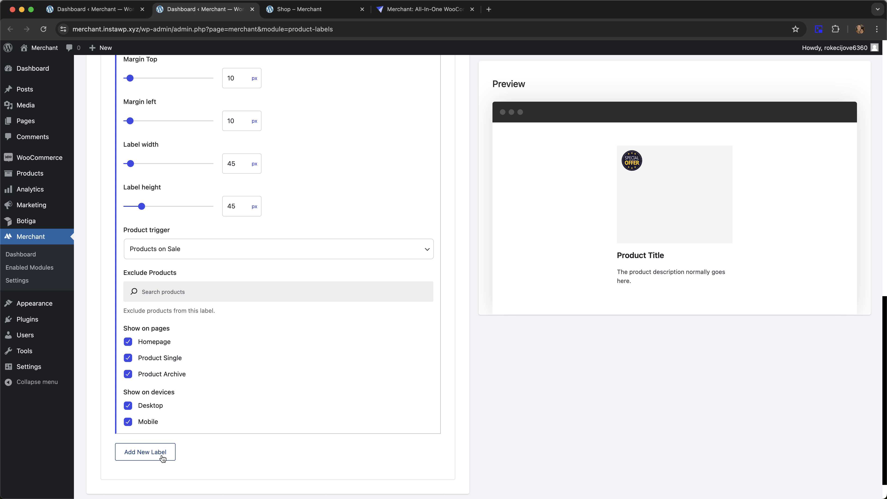
scroll(255, 342, "down", 1)
left_click(202, 234)
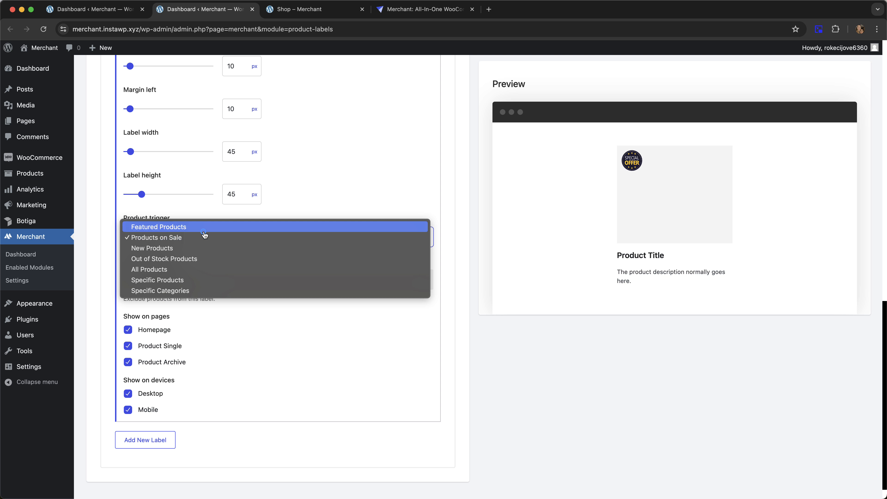
left_click(287, 317)
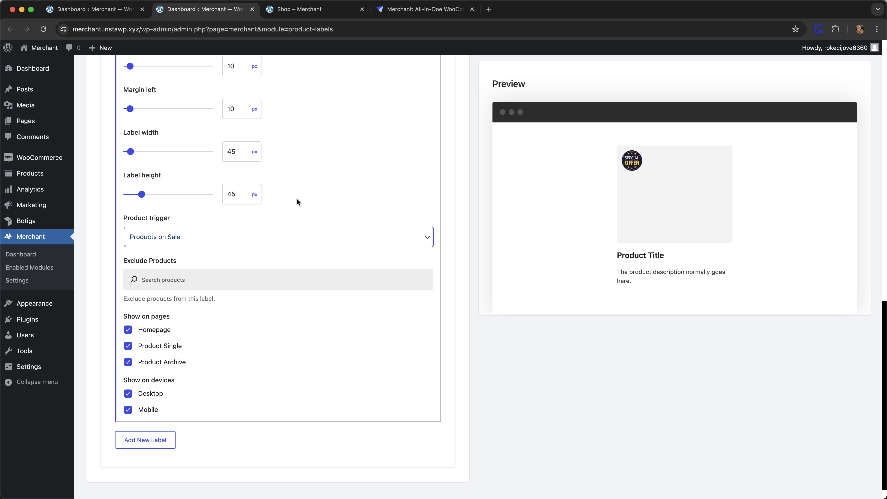
Set the label's product trigger to New Products and the period that counts as new to 7 days
scroll(297, 199, "up", 5)
scroll(301, 187, "up", 12)
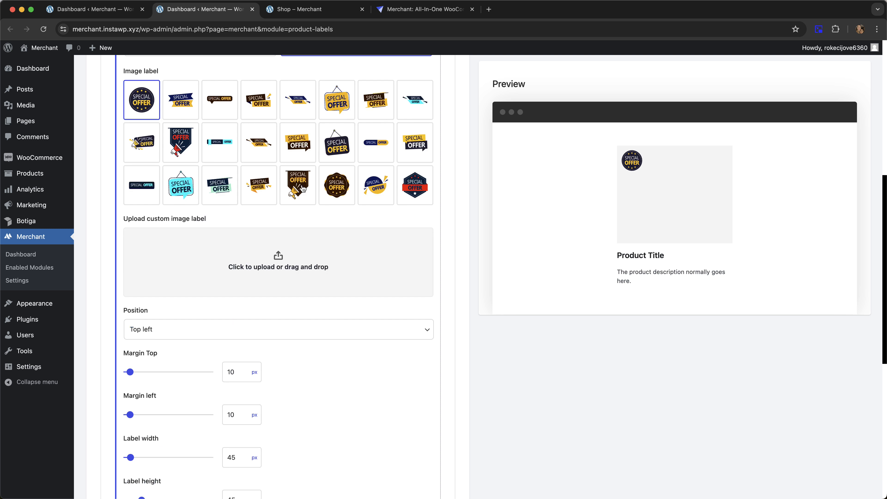
scroll(272, 164, "down", 16)
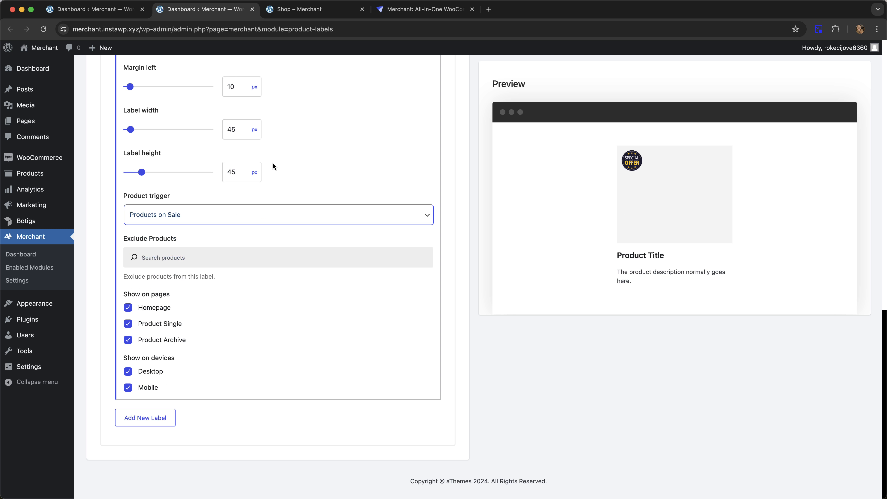
left_click(218, 215)
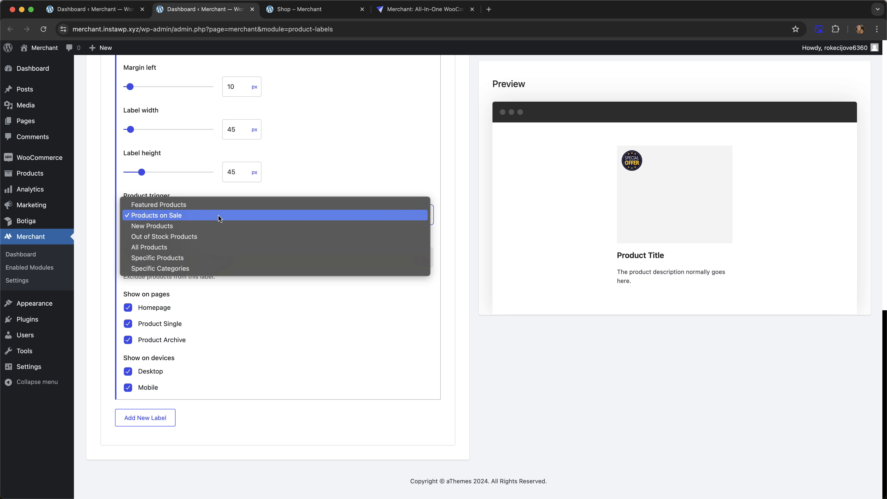
left_click(202, 225)
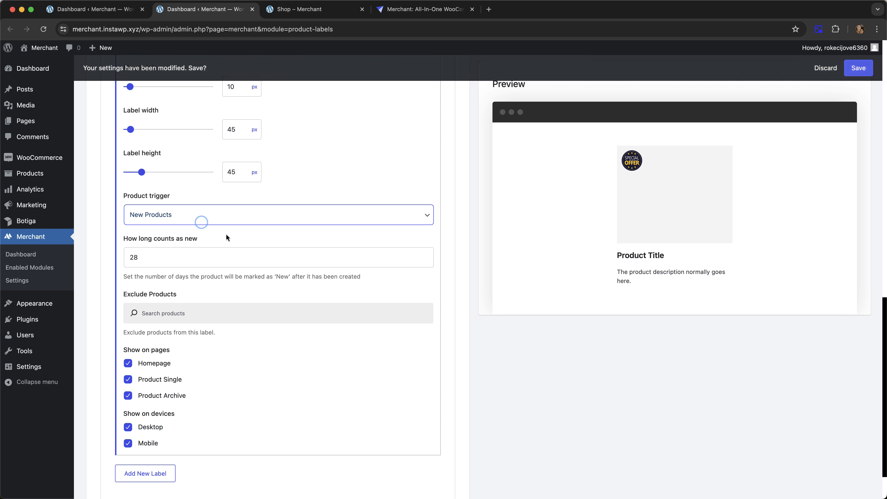
scroll(233, 245, "down", 1)
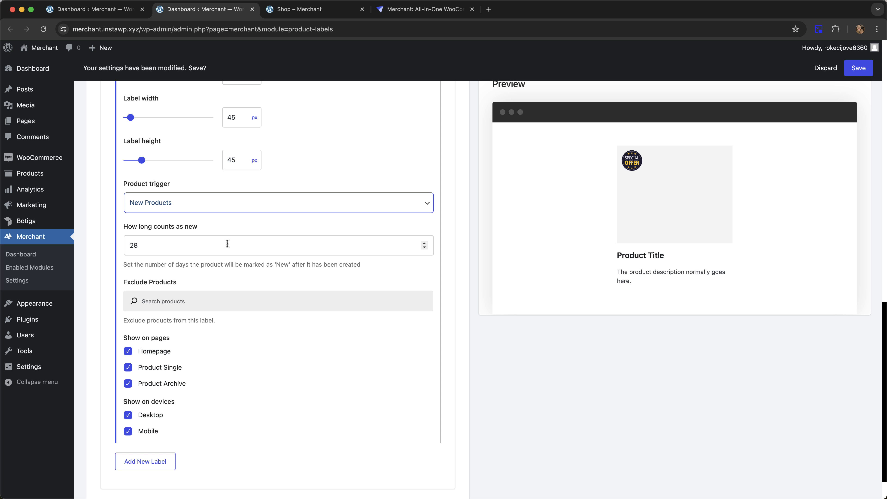
left_click(232, 242)
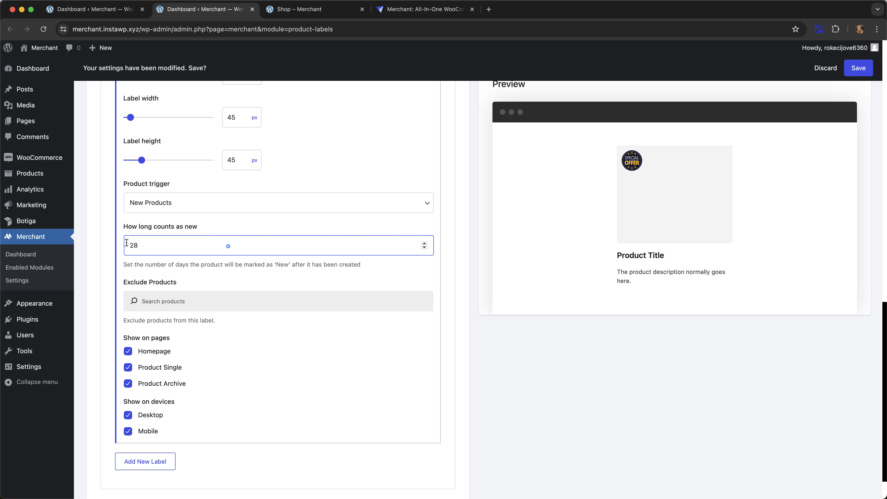
type("7")
left_click_drag(228, 246, 106, 248)
type("7")
left_click(238, 222)
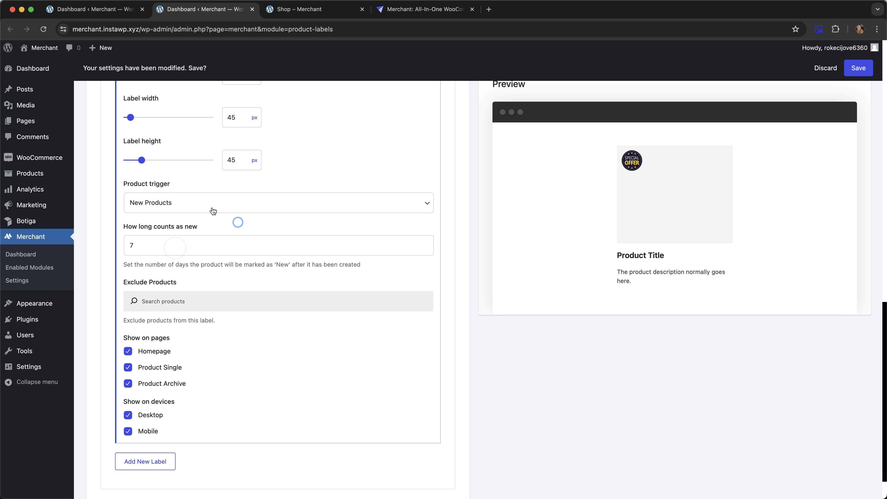
Try Out of Stock Products as the label's product trigger, then set the trigger to Featured Products
left_click(207, 211)
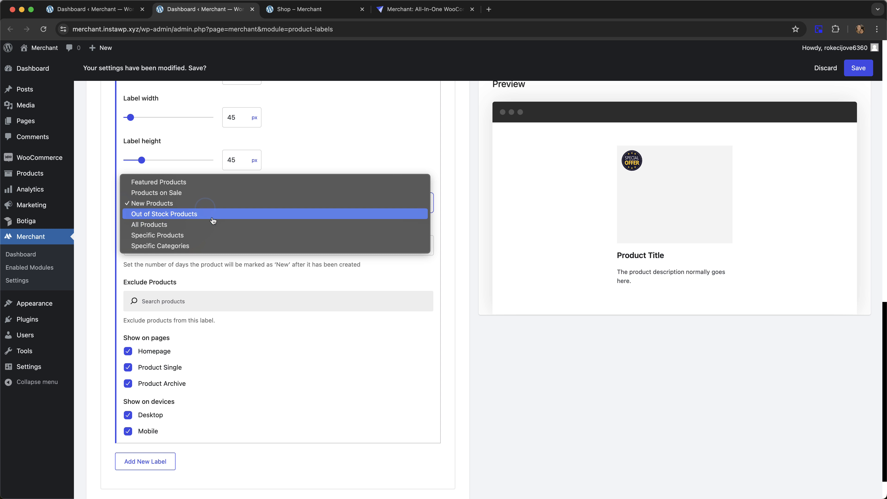
left_click(212, 216)
left_click(212, 220)
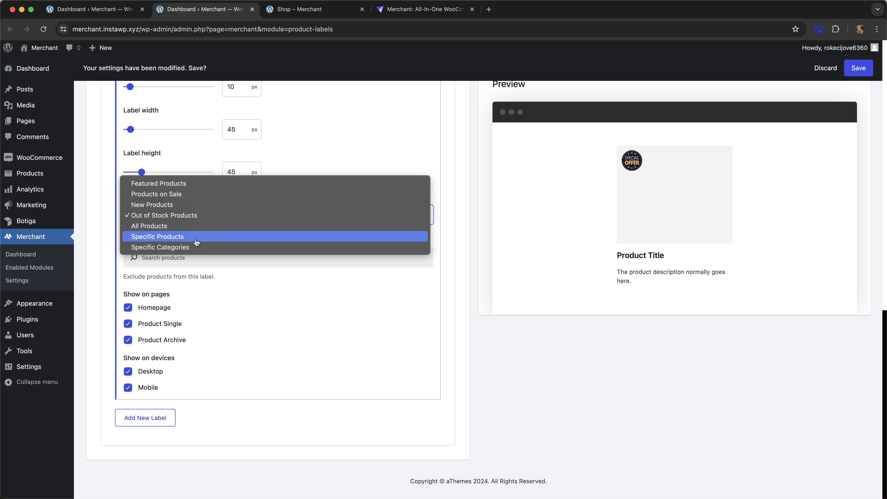
left_click(207, 186)
left_click(301, 189)
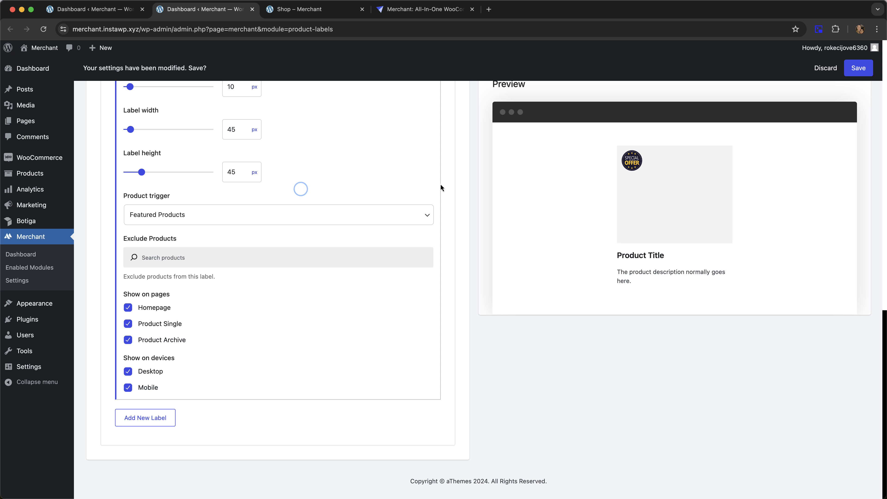
Review the image label's settings, from the label name and image choices through to its page and device display options
scroll(458, 176, "up", 15)
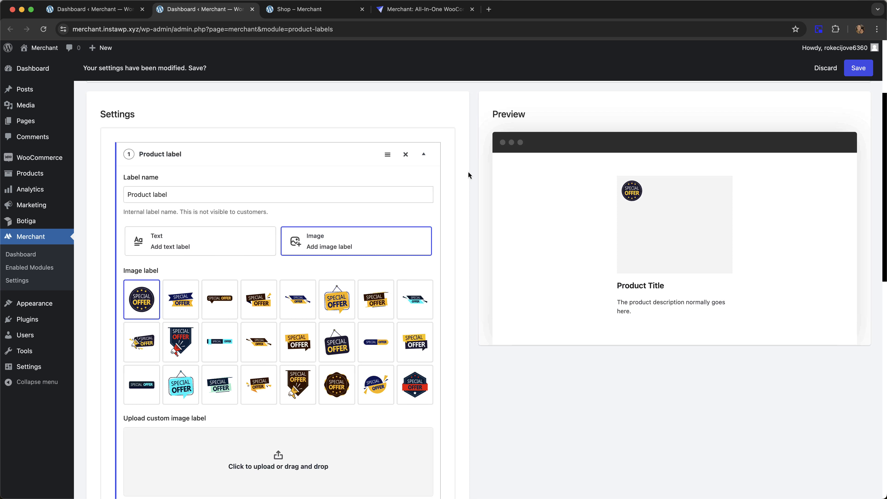
scroll(453, 158, "down", 1)
scroll(449, 158, "up", 1)
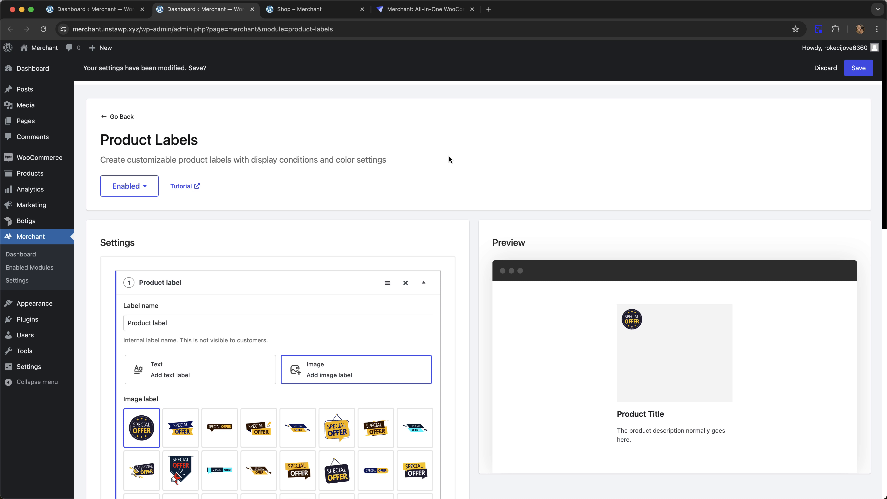
scroll(440, 150, "down", 5)
scroll(277, 186, "down", 14)
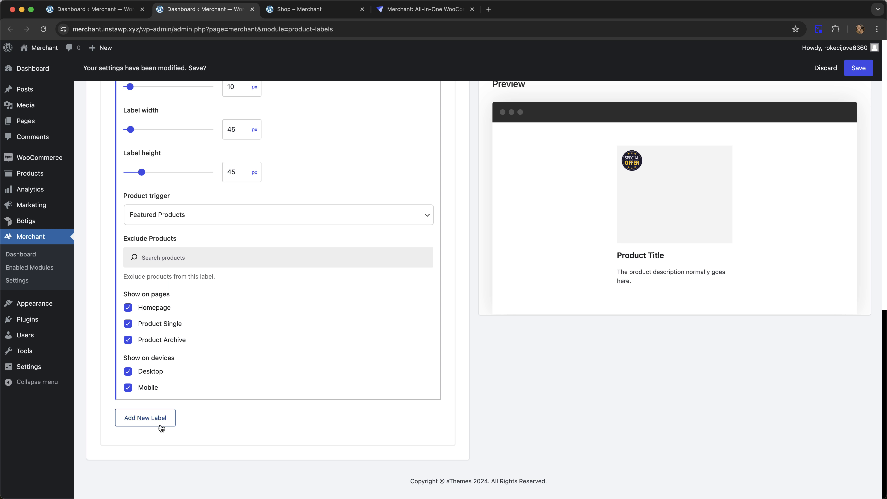
scroll(471, 186, "up", 5)
scroll(471, 186, "up", 14)
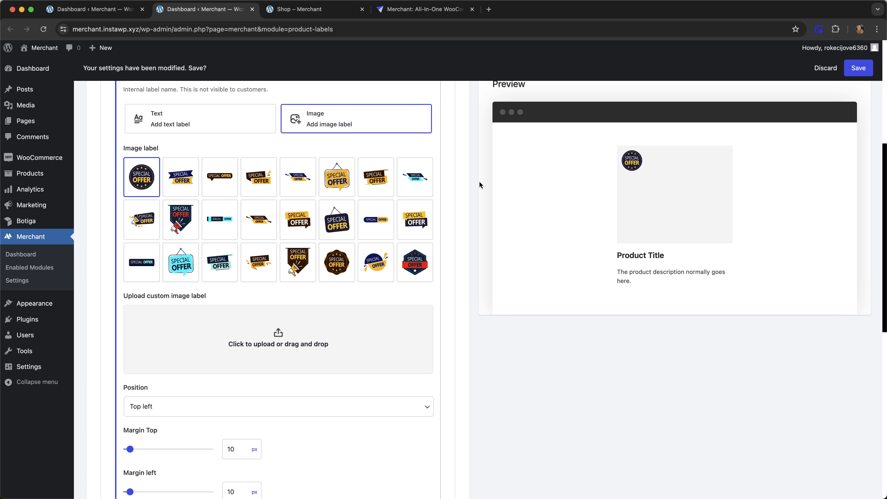
scroll(454, 175, "down", 1)
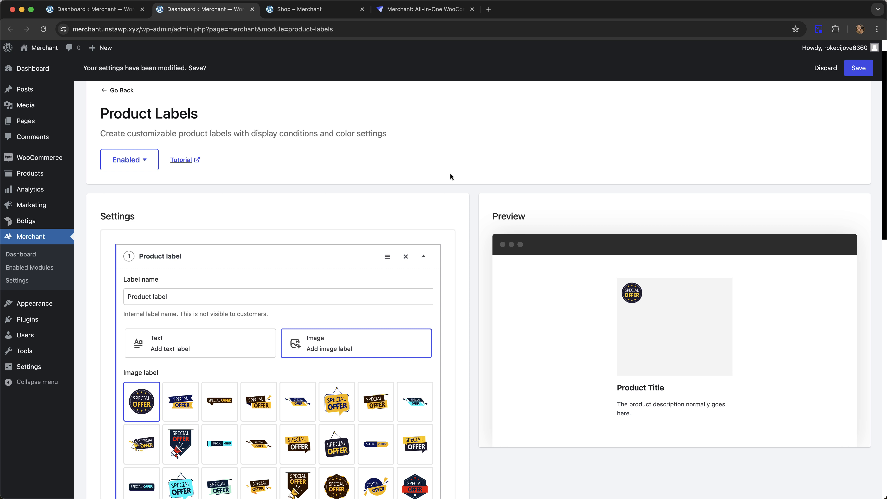
scroll(434, 147, "down", 1)
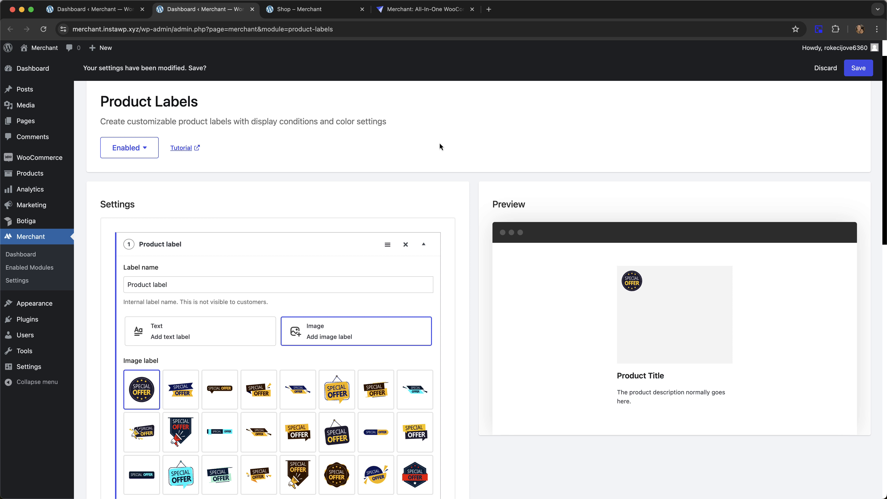
scroll(439, 154, "down", 15)
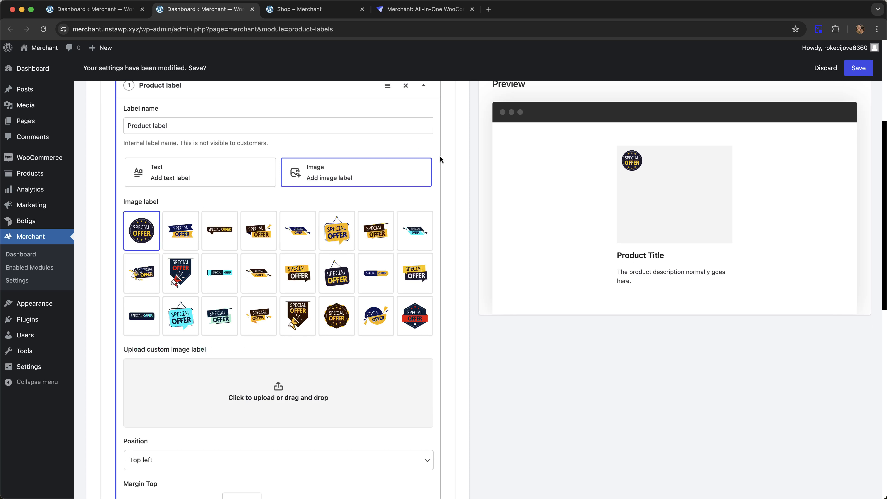
scroll(443, 155, "up", 15)
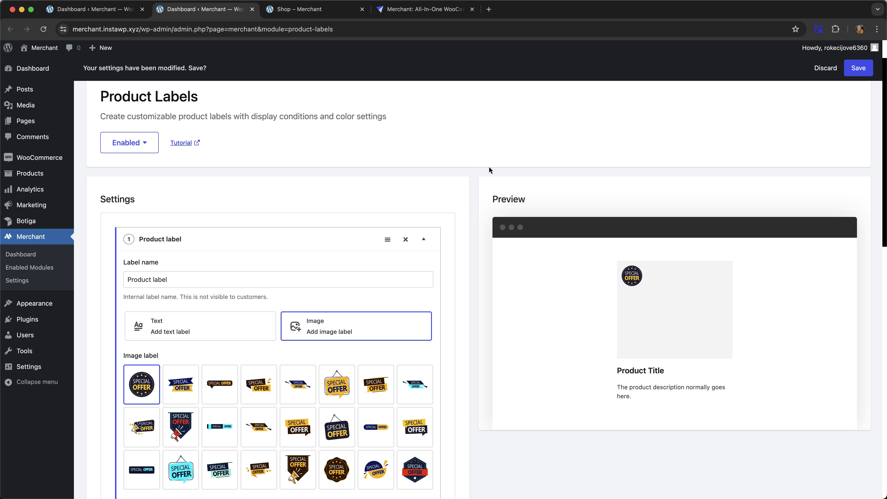
scroll(444, 163, "down", 2)
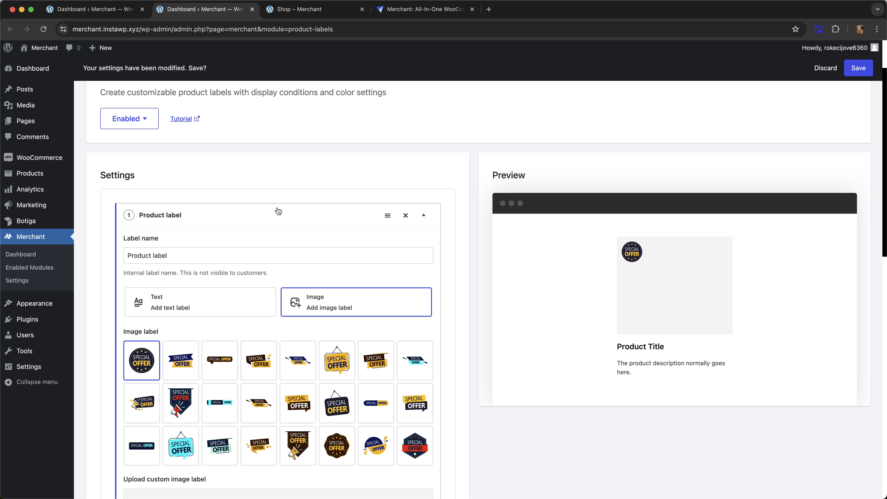
Add a second product label after the image label and look over the resulting label list
scroll(301, 195, "down", 15)
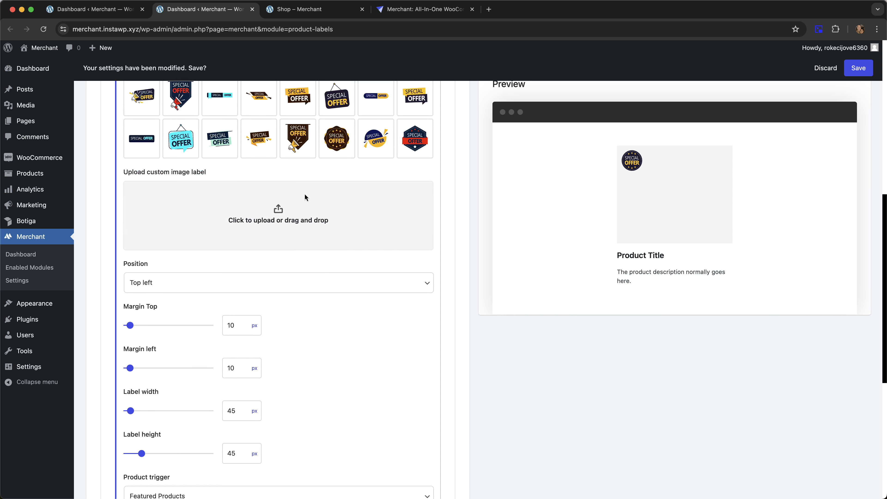
scroll(239, 352, "down", 3)
left_click(170, 424)
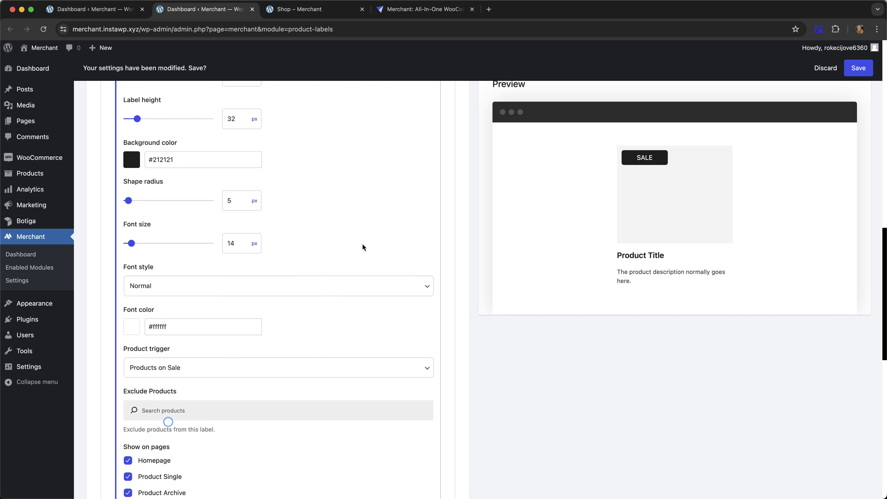
scroll(307, 210, "up", 10)
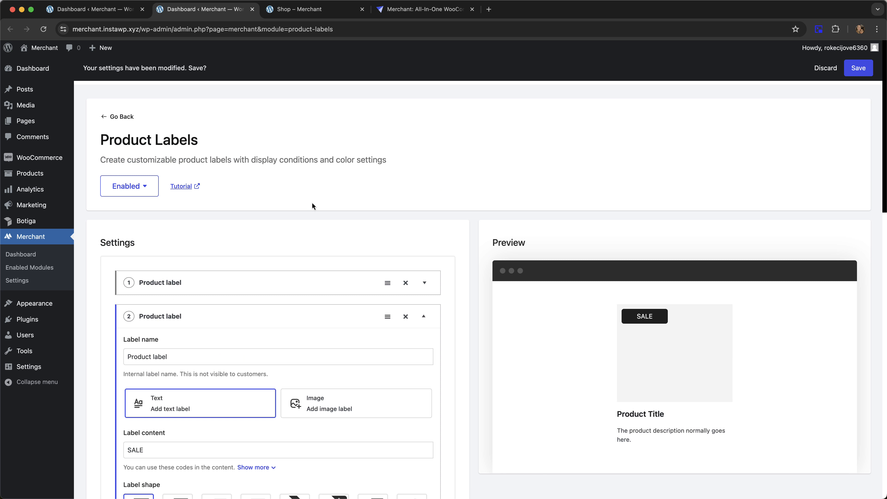
scroll(332, 214, "down", 1)
mouse_move(387, 269)
left_mouse_down()
mouse_move(387, 311)
mouse_move(383, 261)
left_mouse_up()
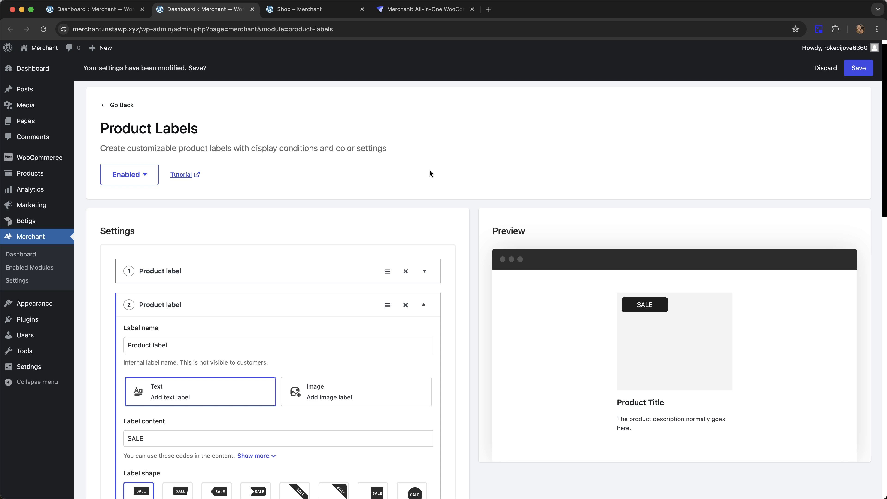
scroll(445, 170, "up", 1)
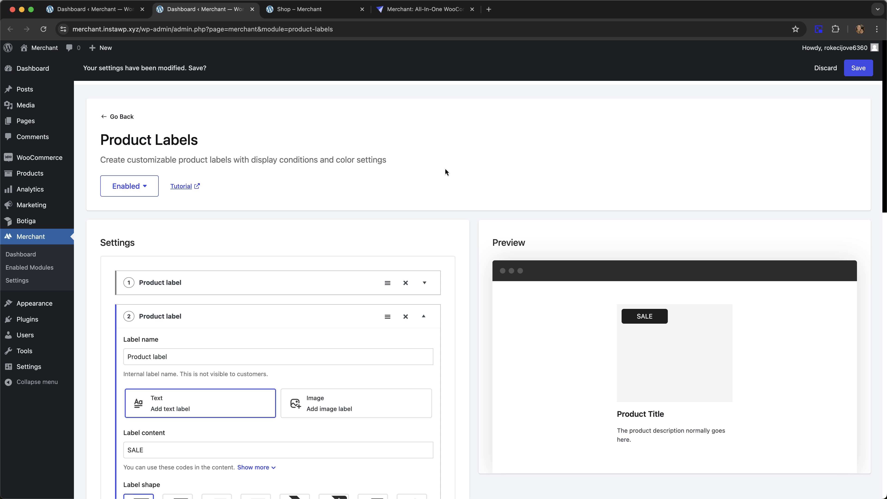